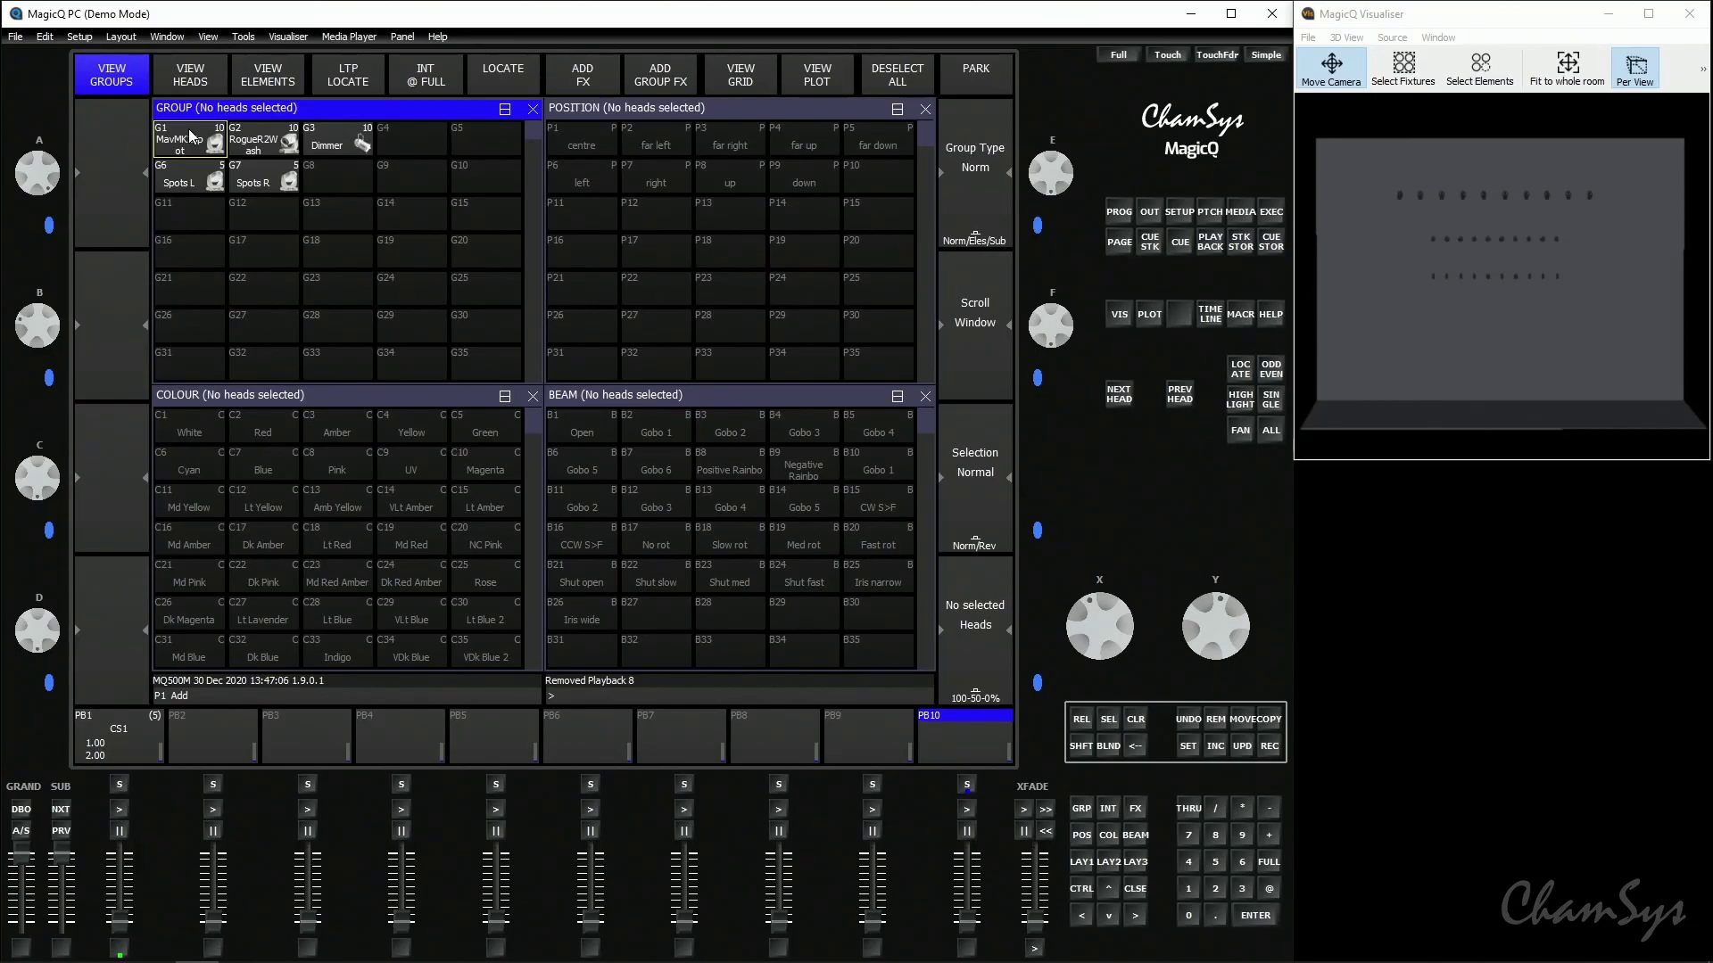
- Select group G1 MavMK2Spot so spot heads 101–110 become active
click(189, 136)
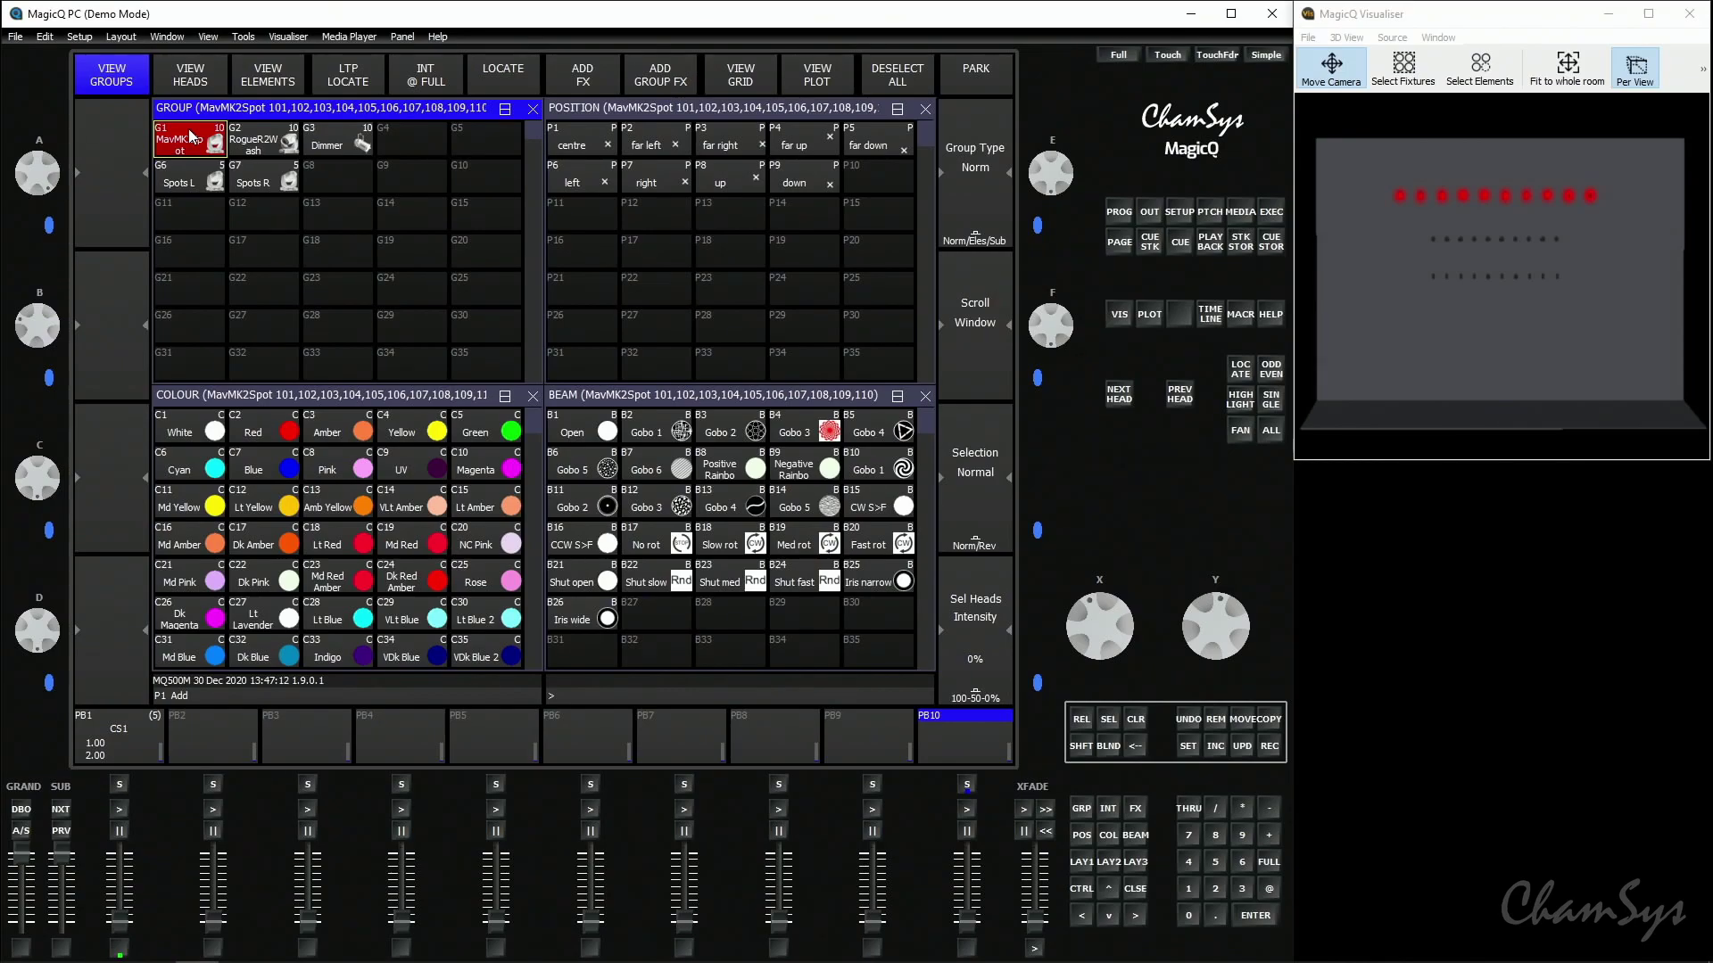
- Locate the spots, tilt them to 36, fan pan to -49, and record as position palette P16
click(514, 68)
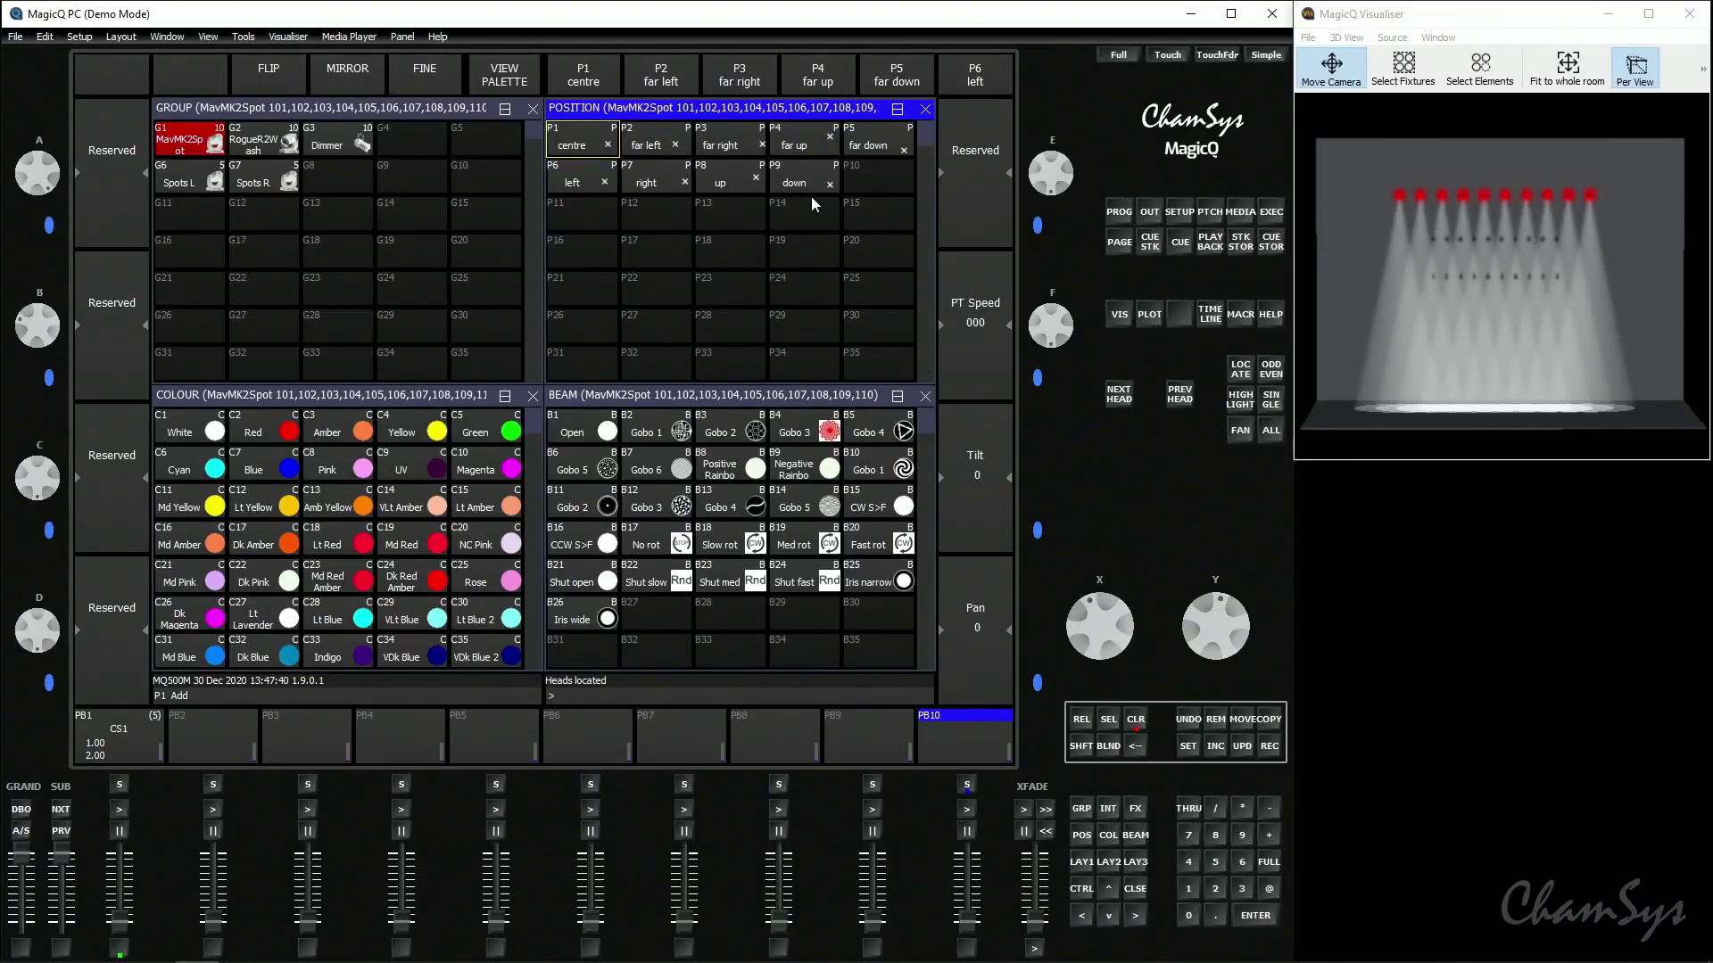
drag(1219, 622, 1222, 648)
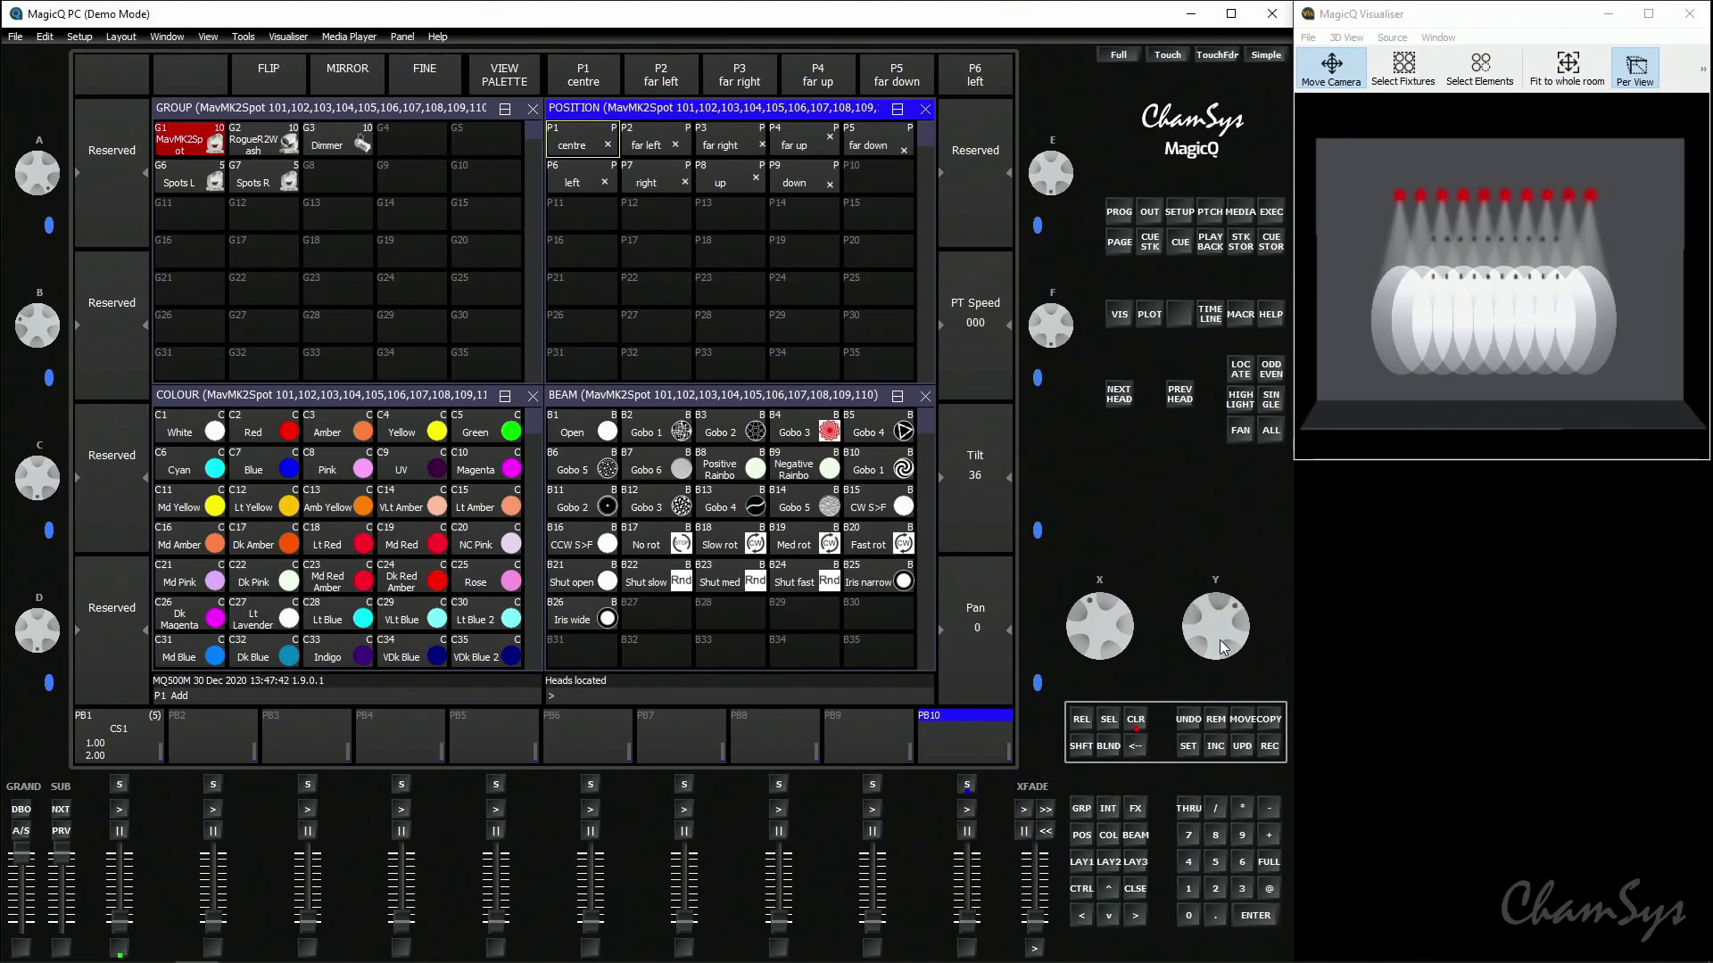
click(1238, 431)
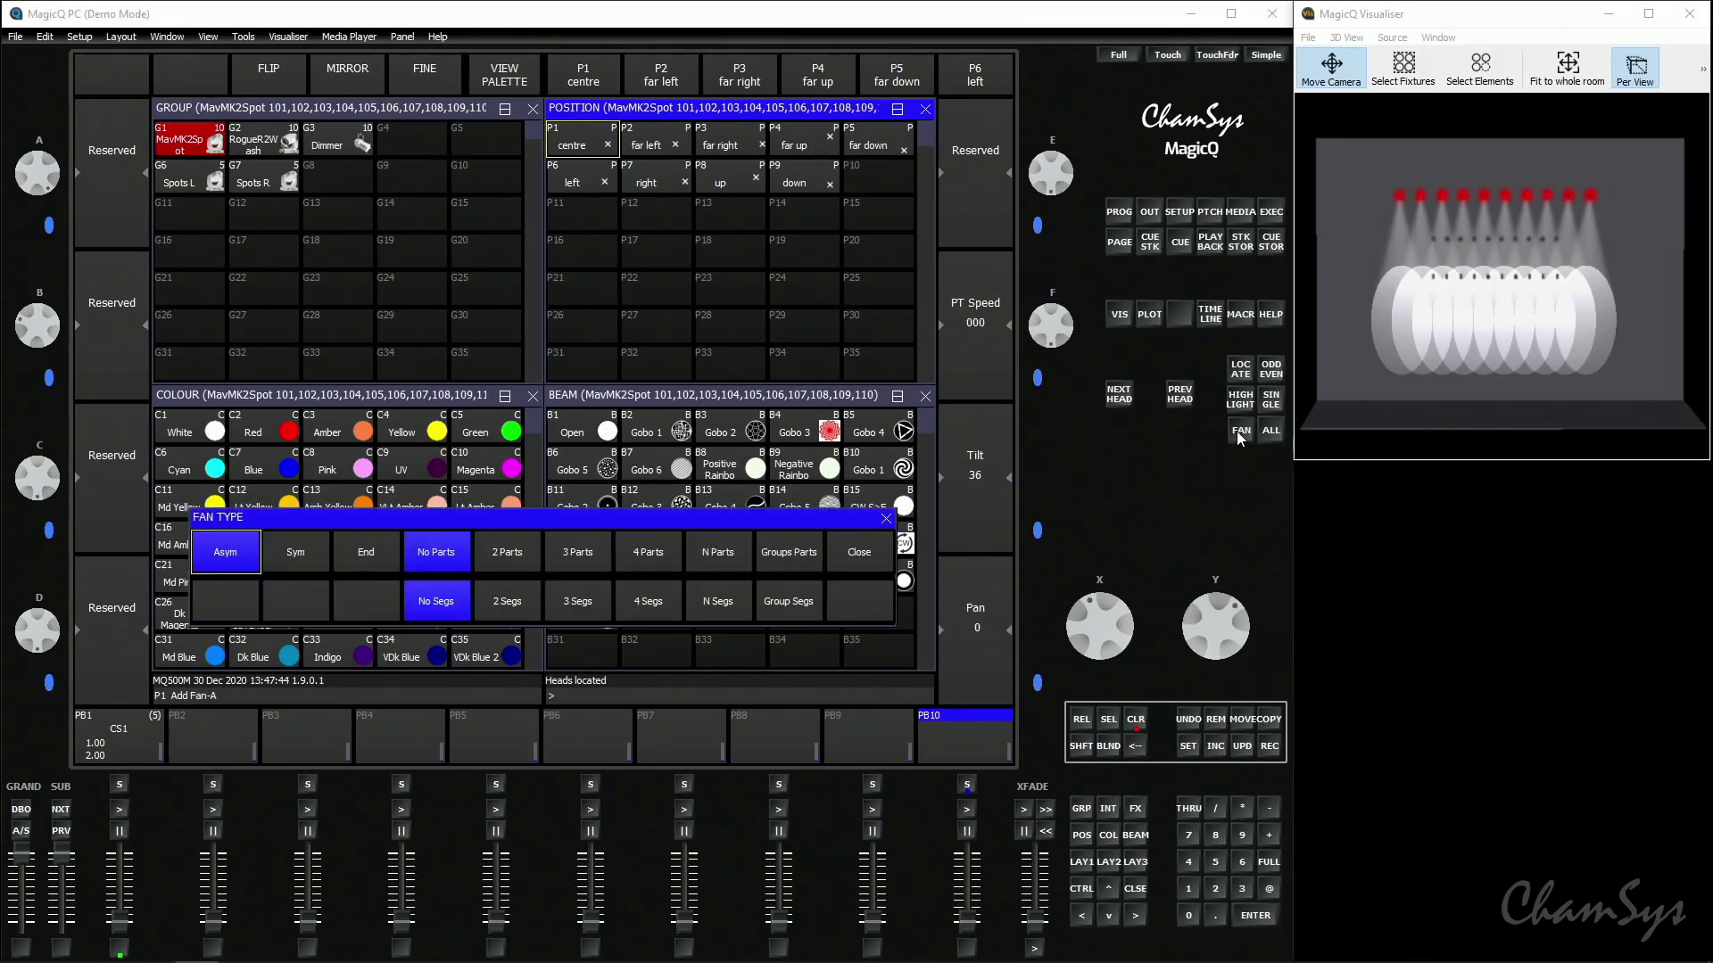
drag(1110, 591, 1101, 620)
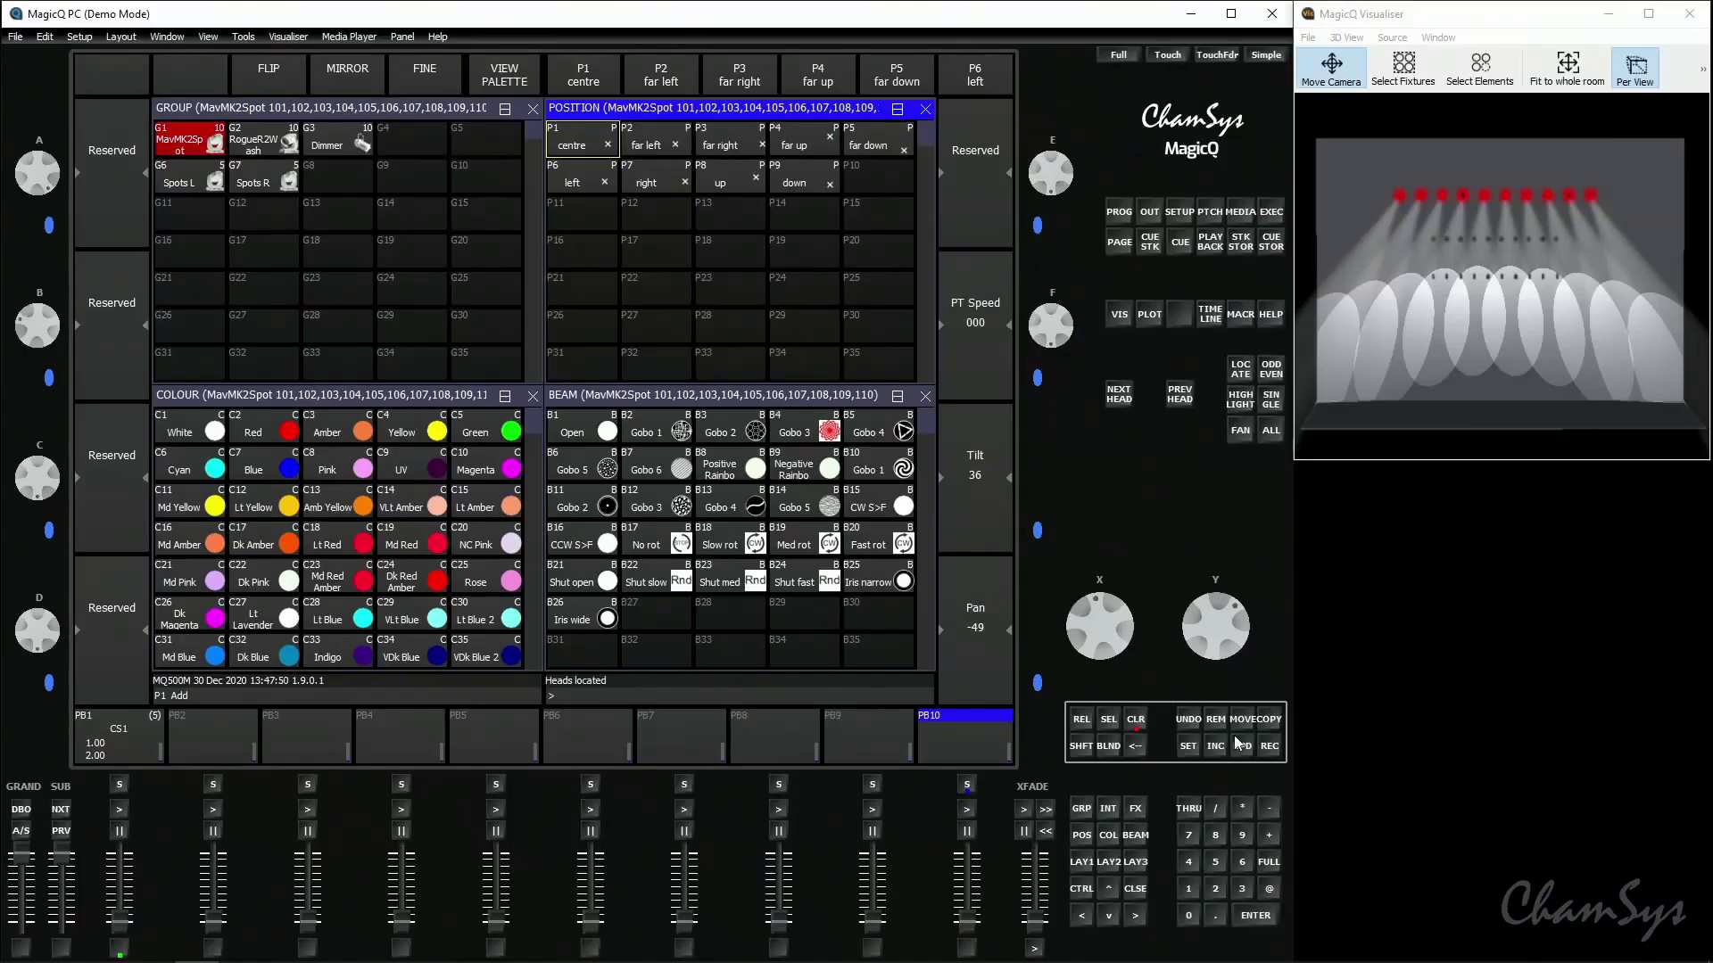
click(1277, 752)
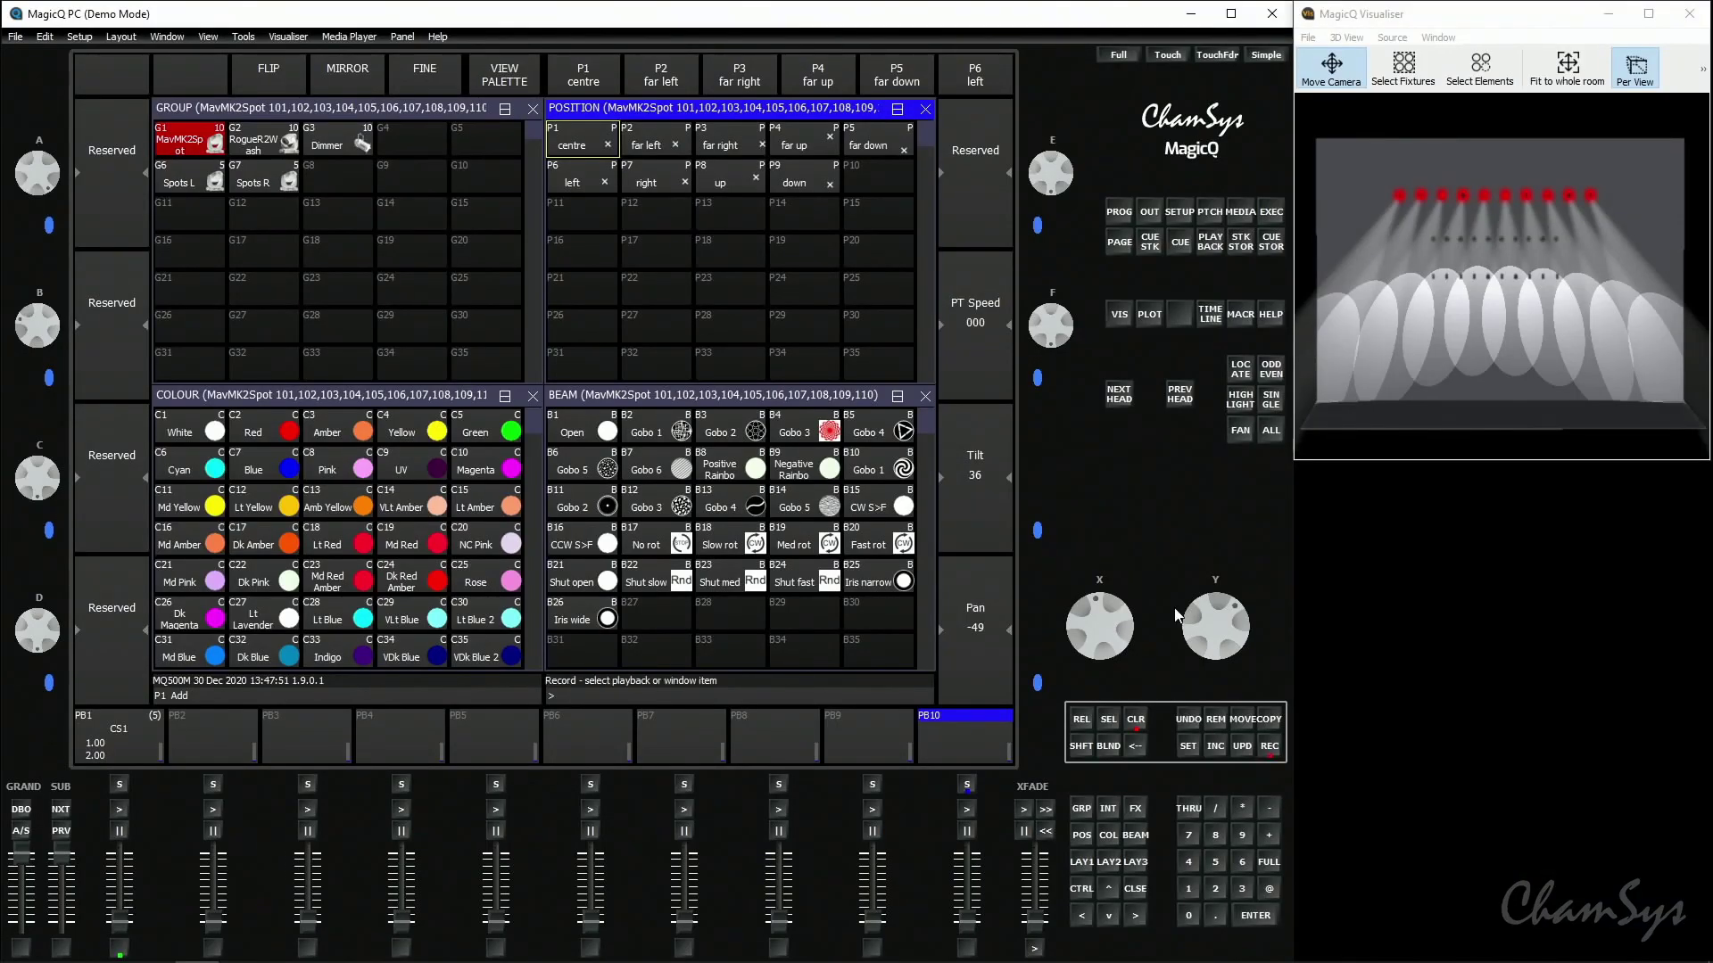
click(587, 245)
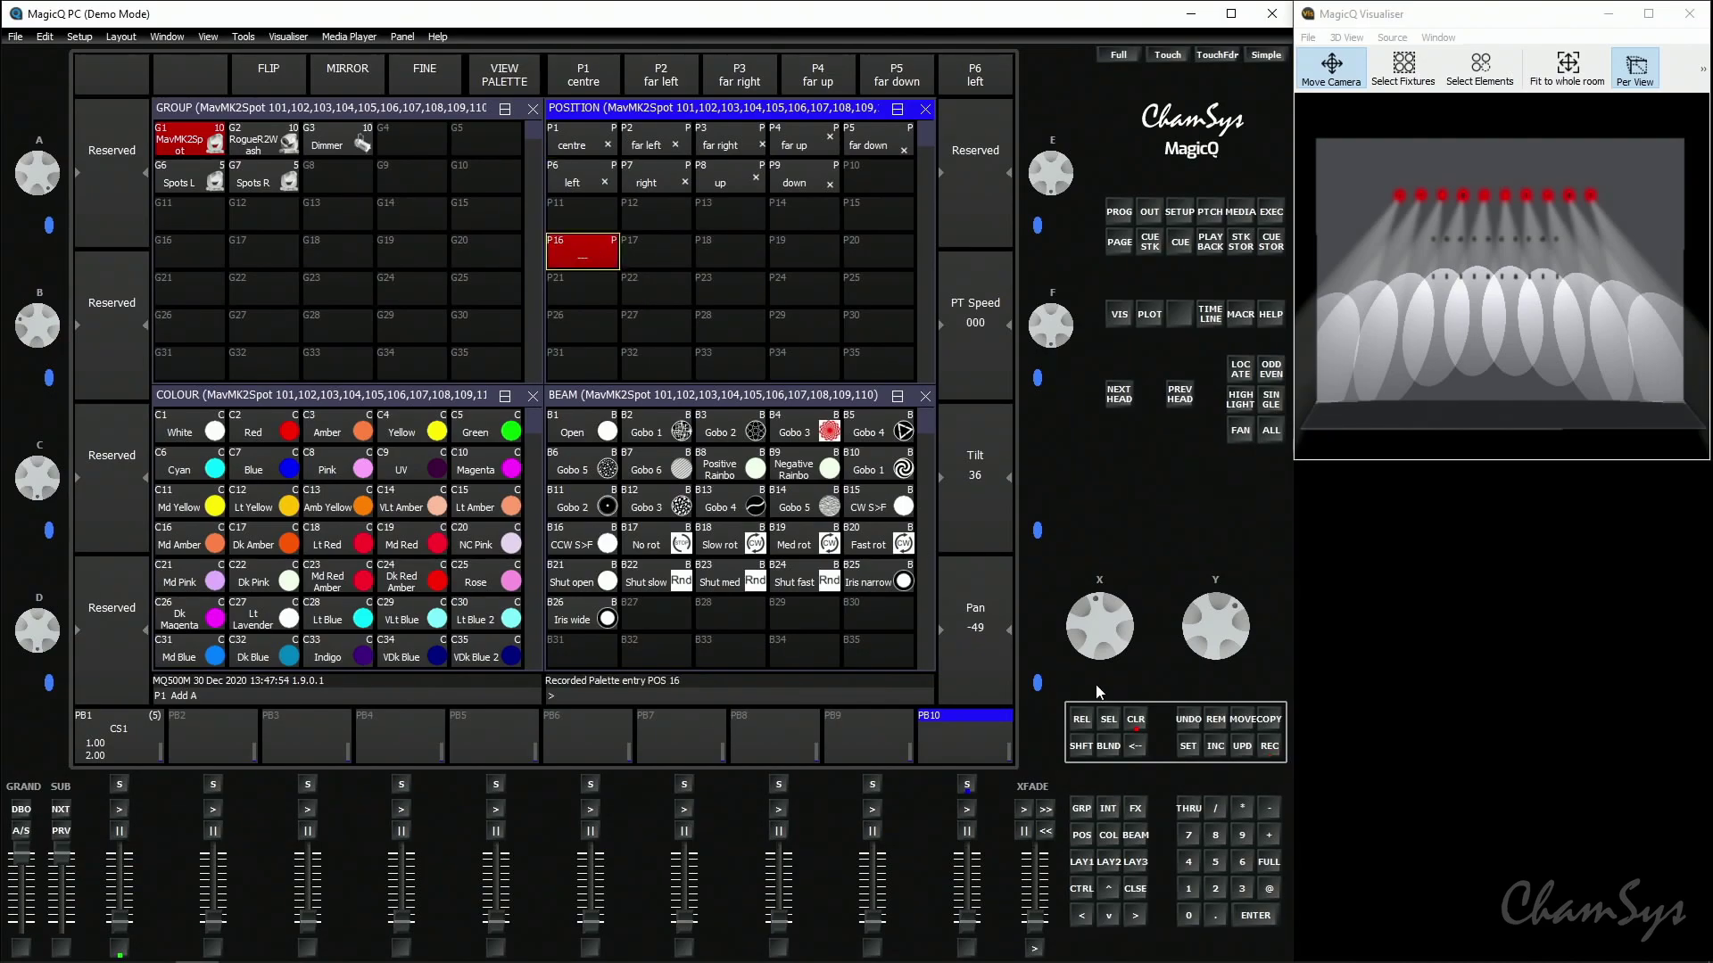
- Name position palette P16 'Fan Back' and test it by recalling P7, then P16
click(1186, 751)
click(598, 252)
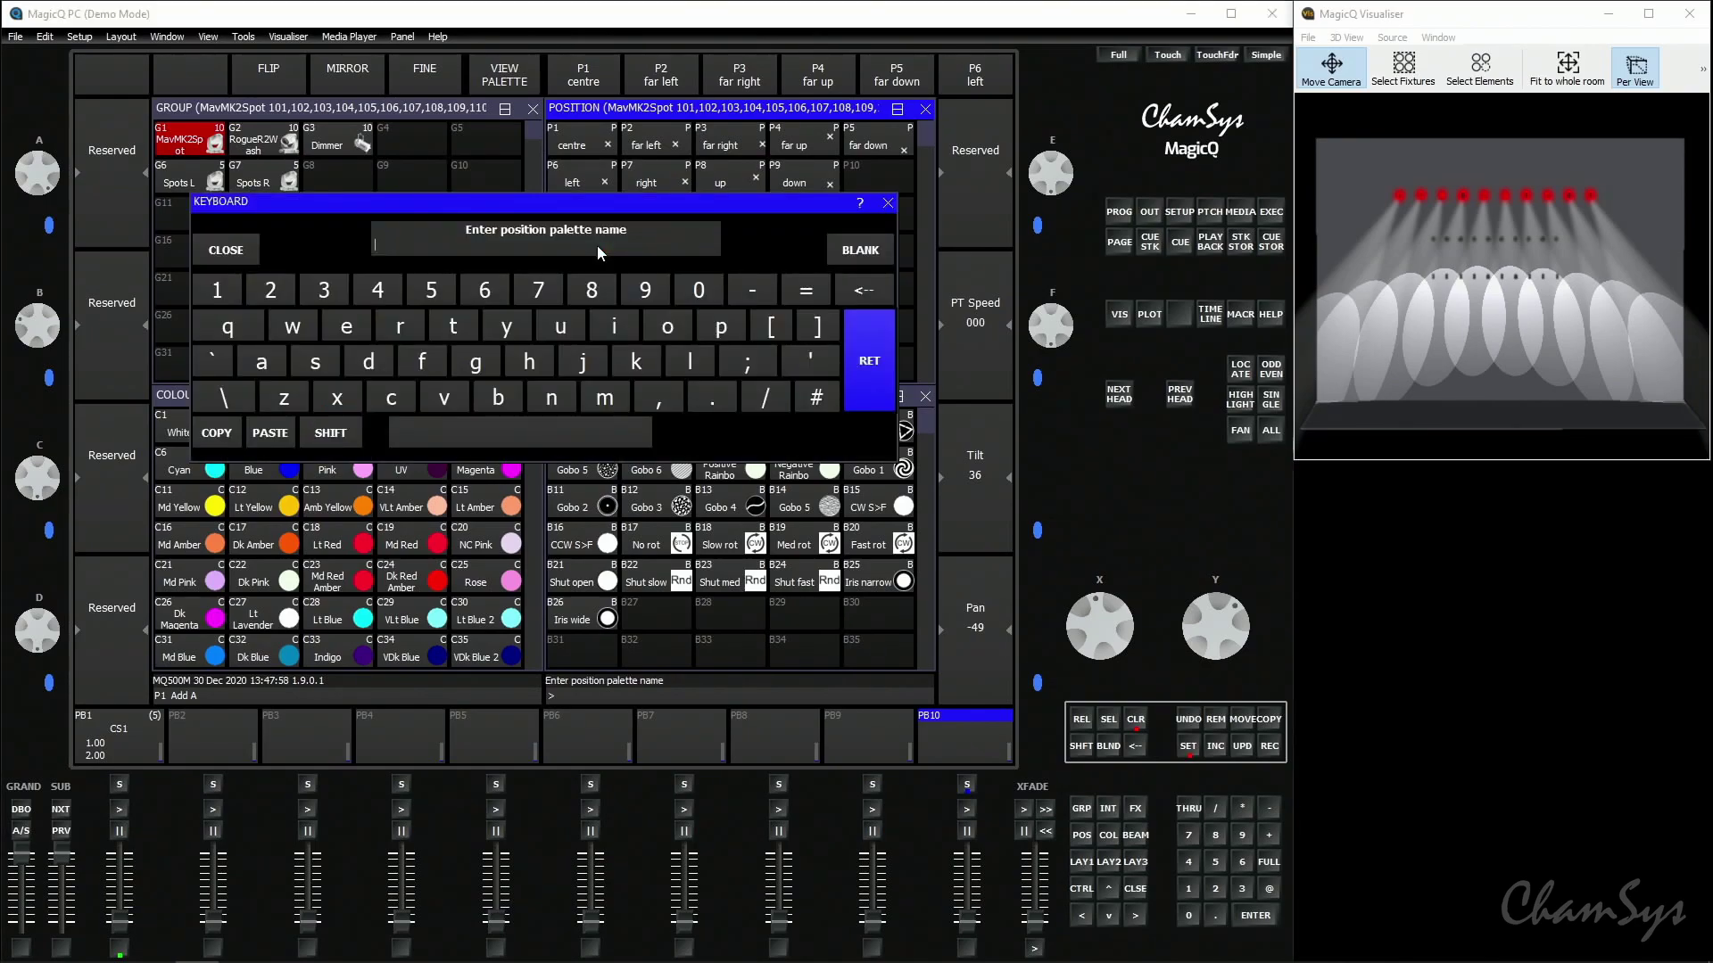
text(Fan Back)
key(Return)
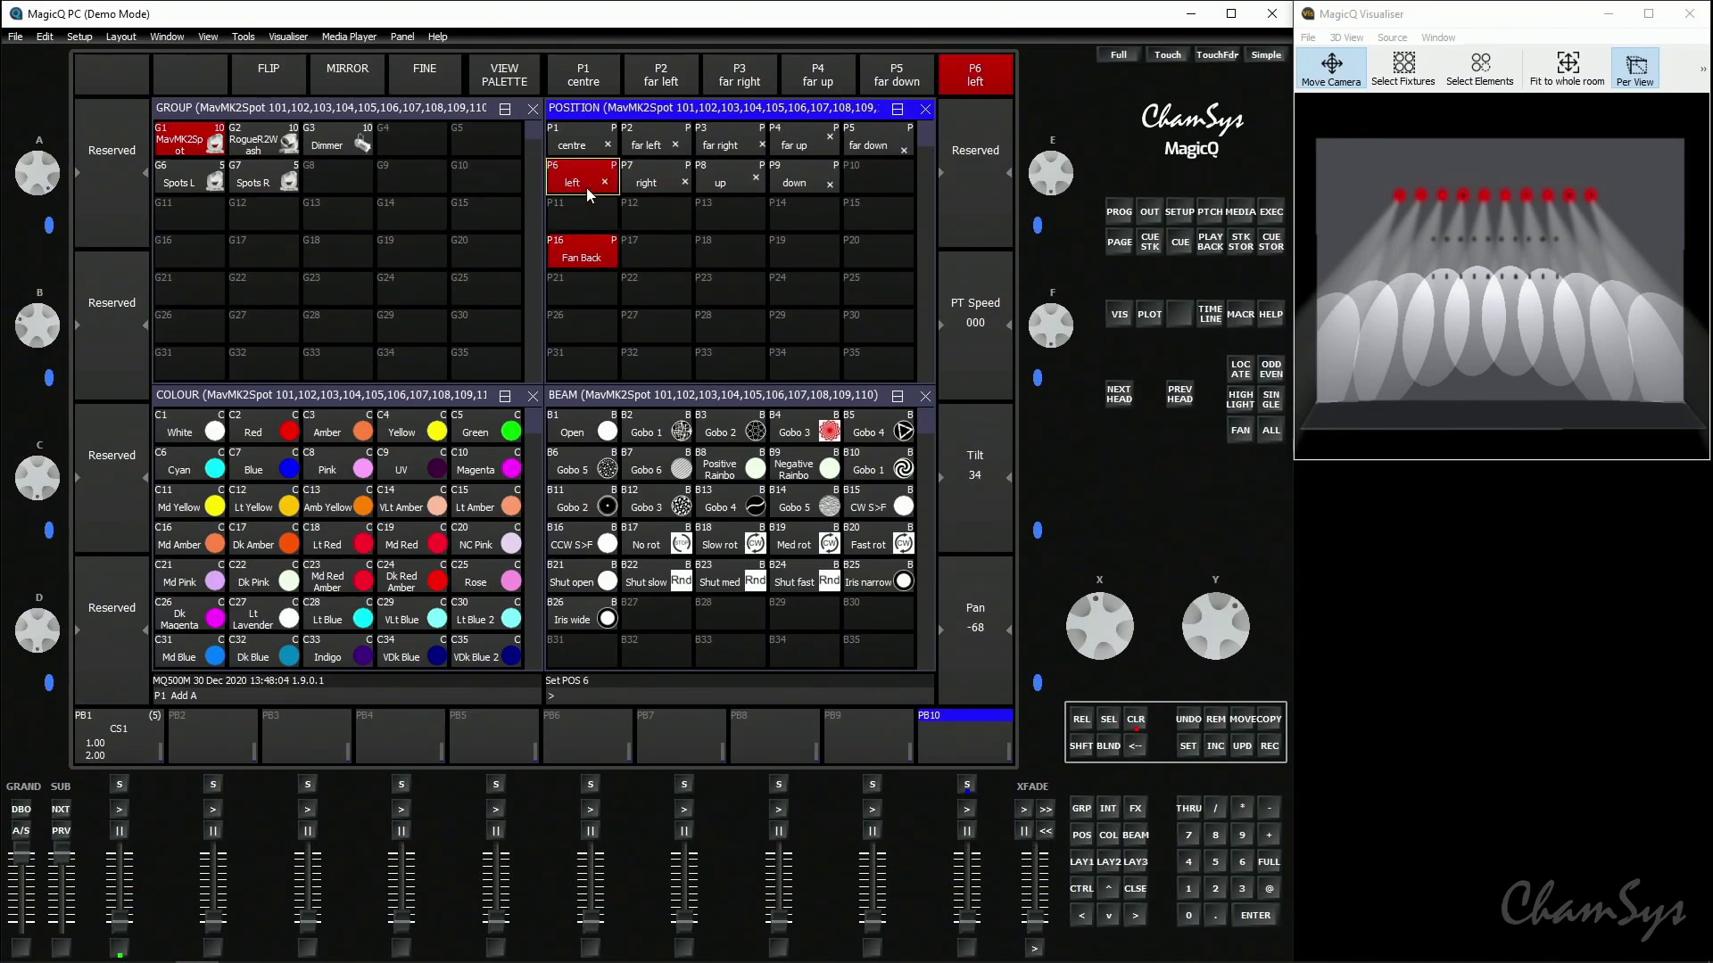
click(653, 181)
click(597, 252)
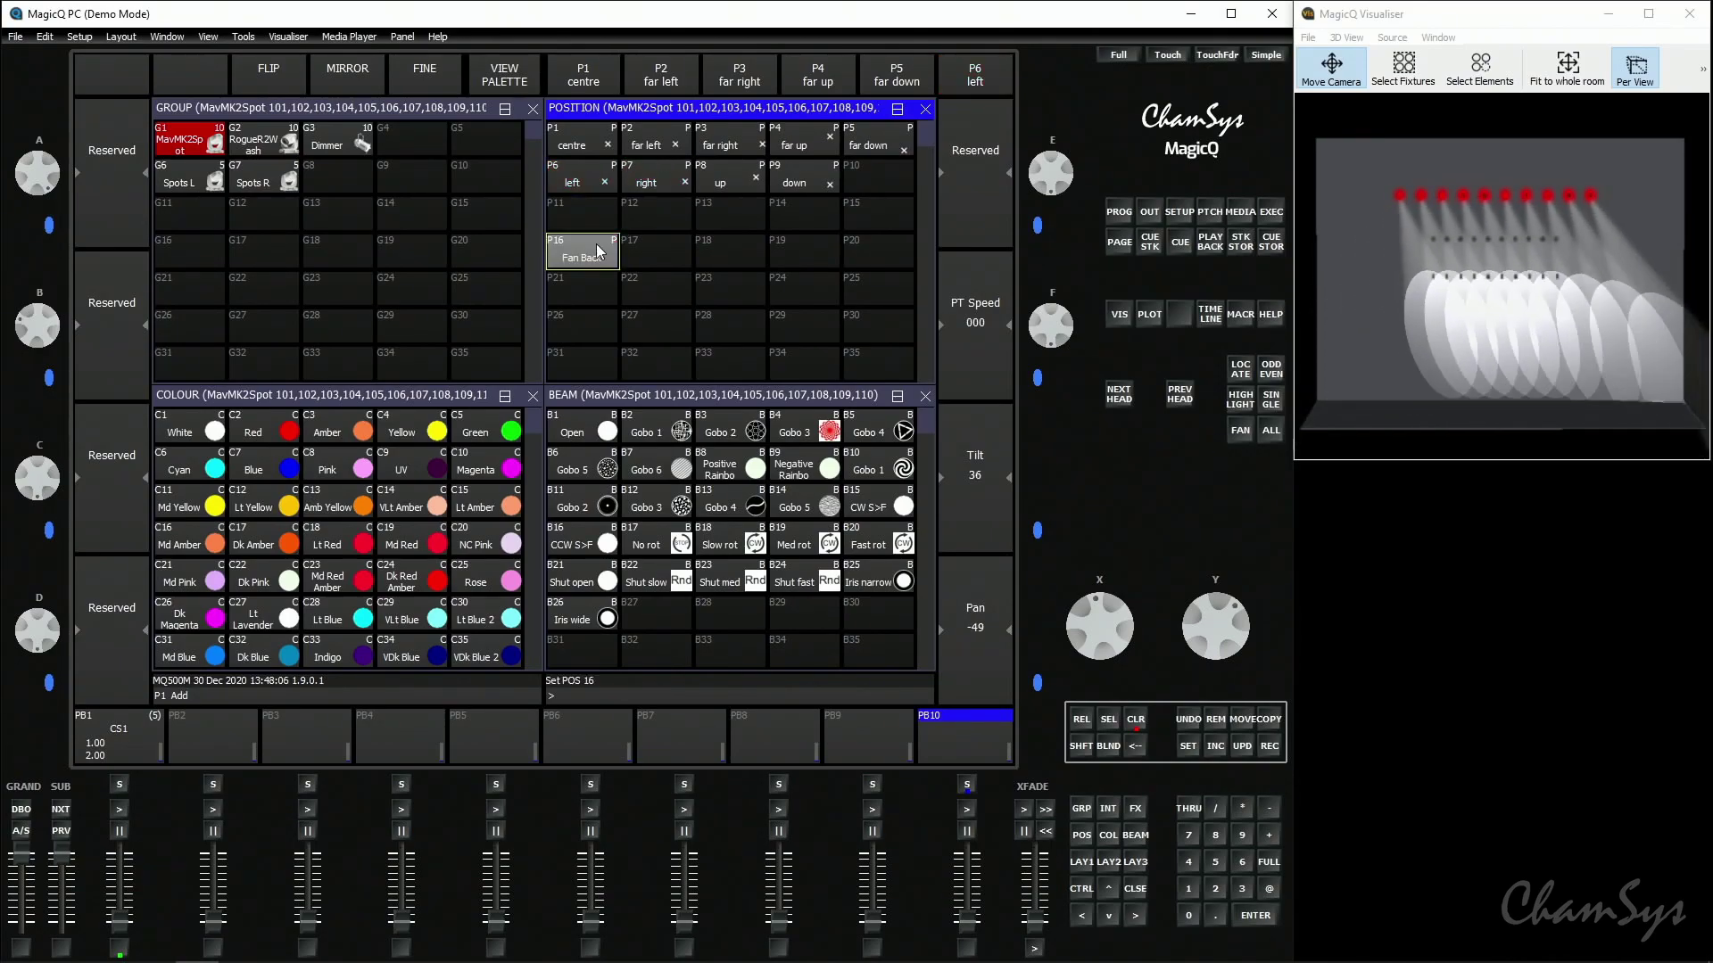
- Mix orange with Yellow 100% and Magenta 55.7%, and record it as colour palette C46
click(432, 395)
scroll(438, 461, down, 9)
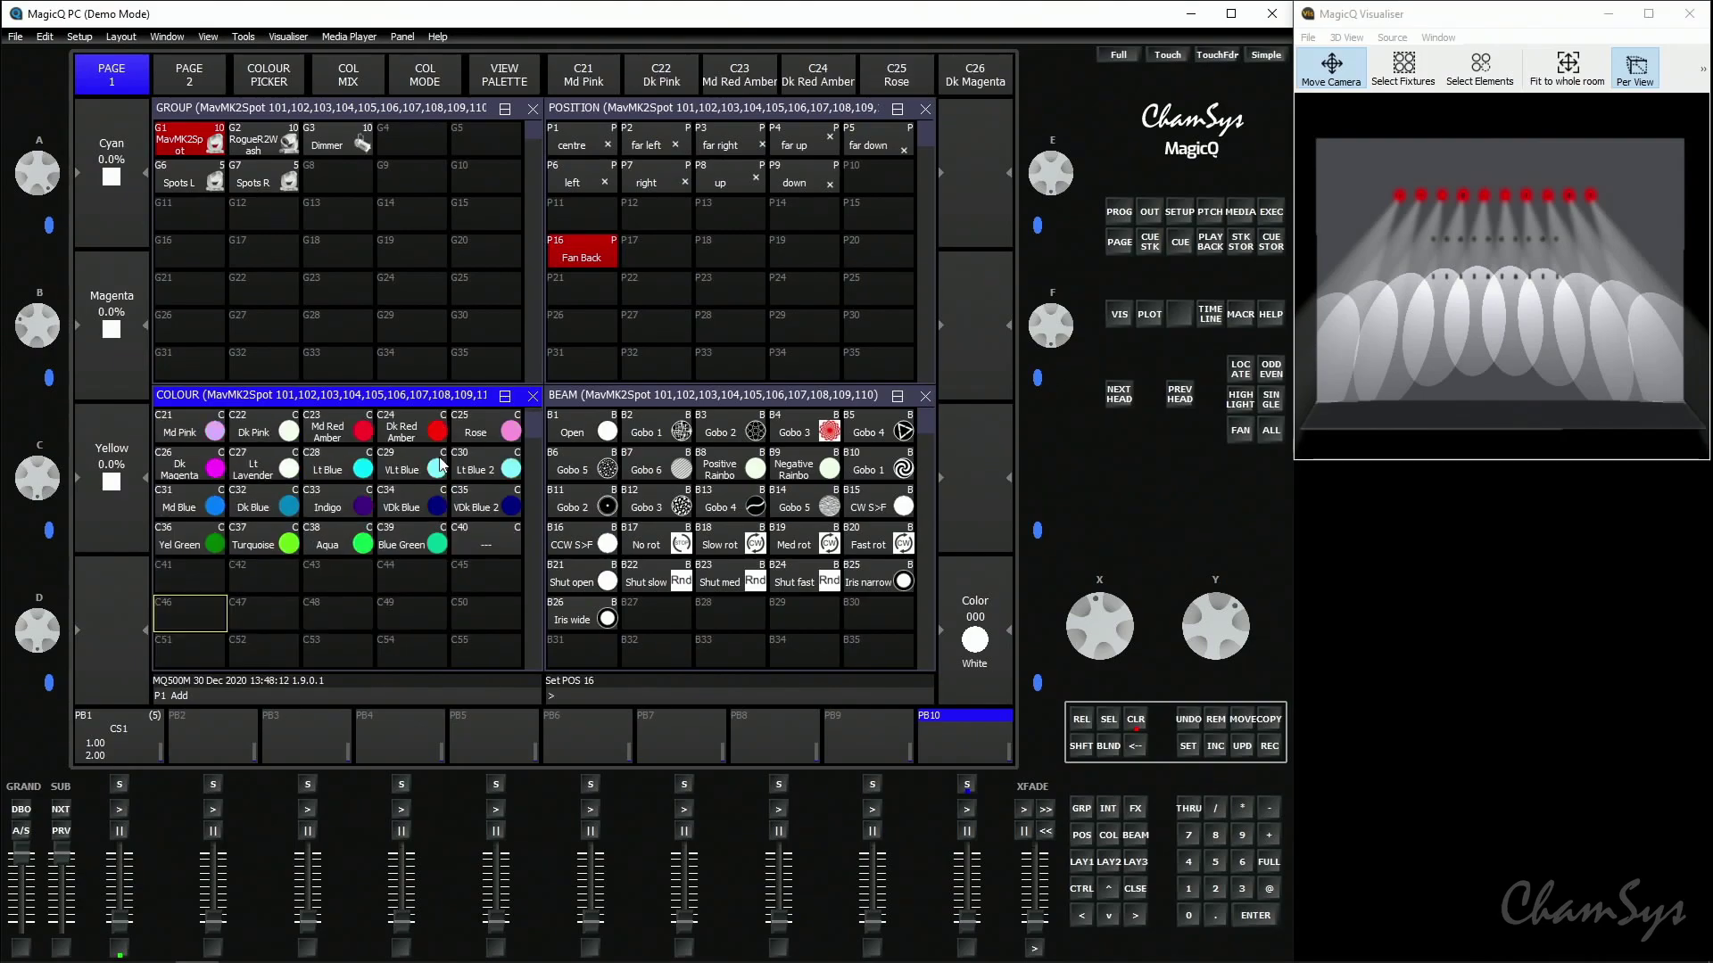
drag(21, 486, 53, 481)
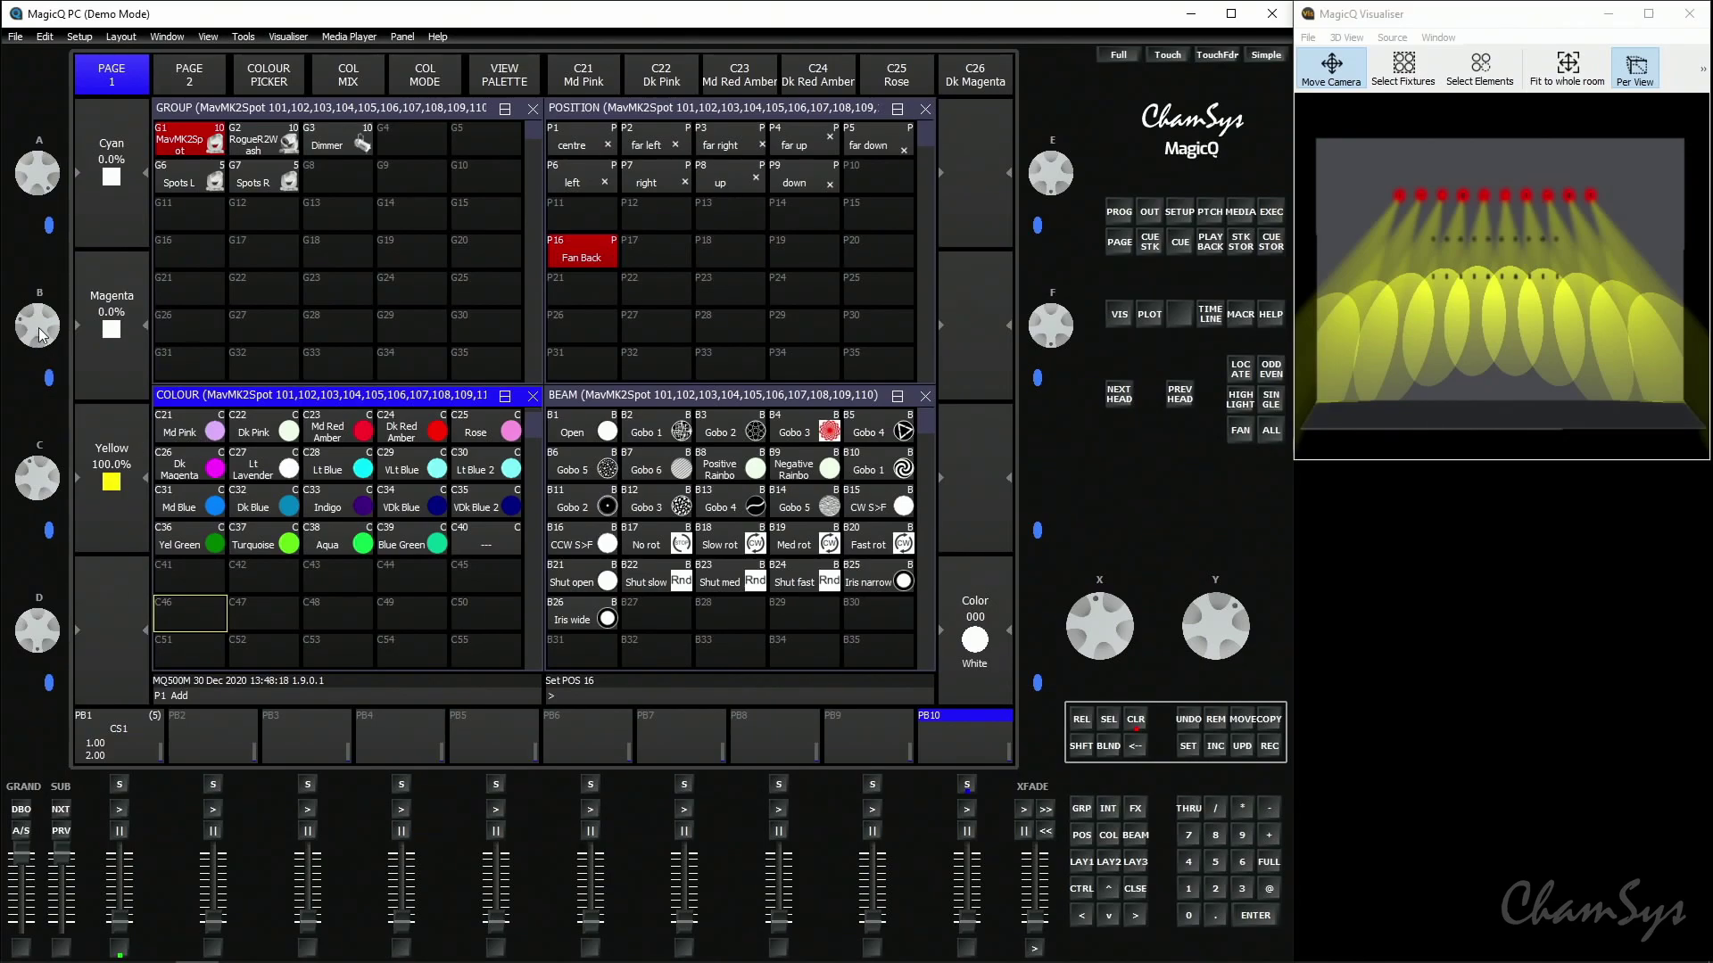
drag(43, 334, 43, 399)
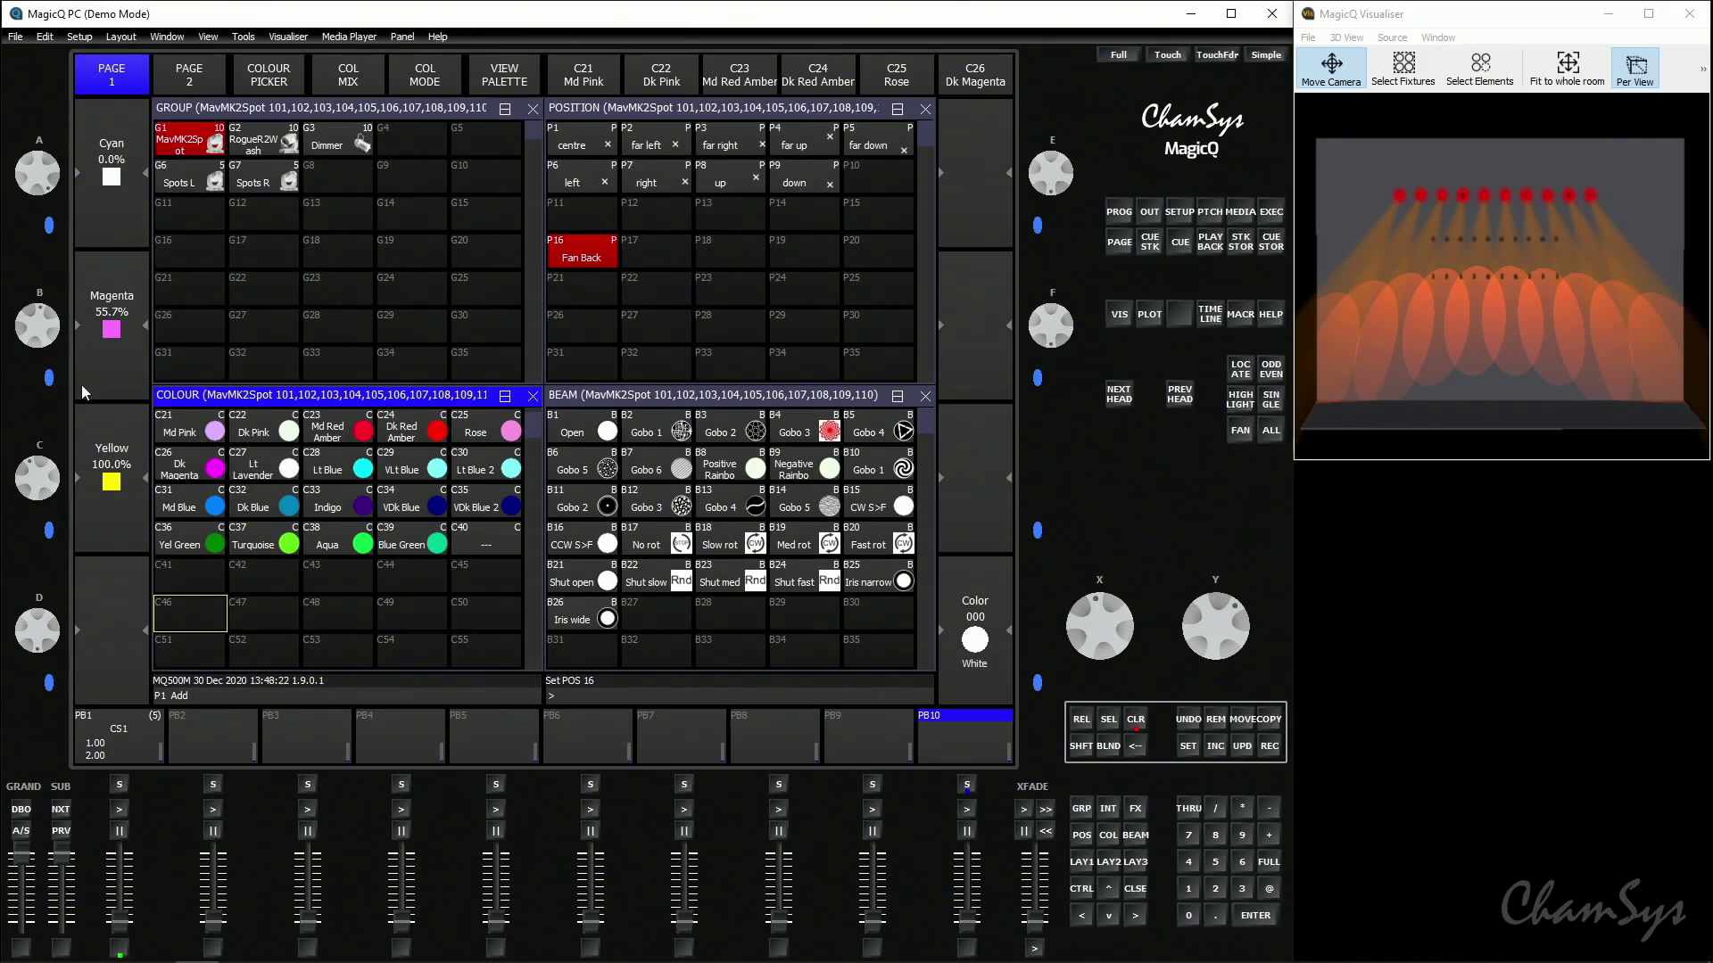
click(1269, 747)
click(201, 625)
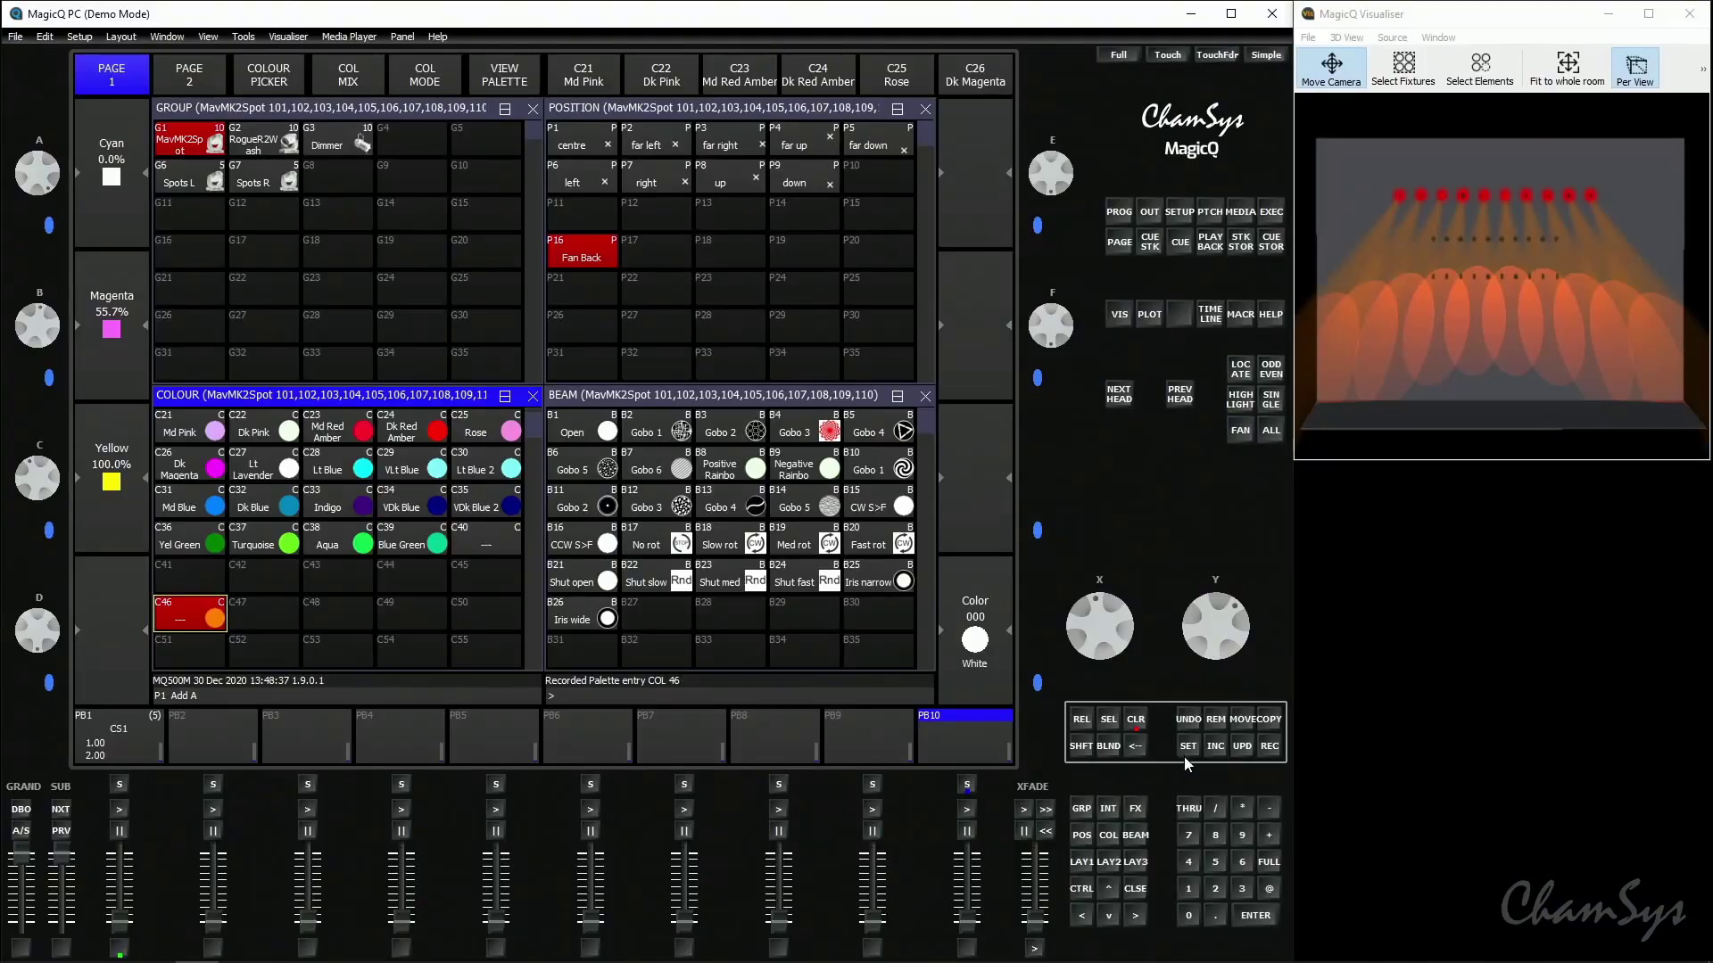
- Give the orange colour palette C46 the name 'OR'
click(1187, 749)
click(188, 623)
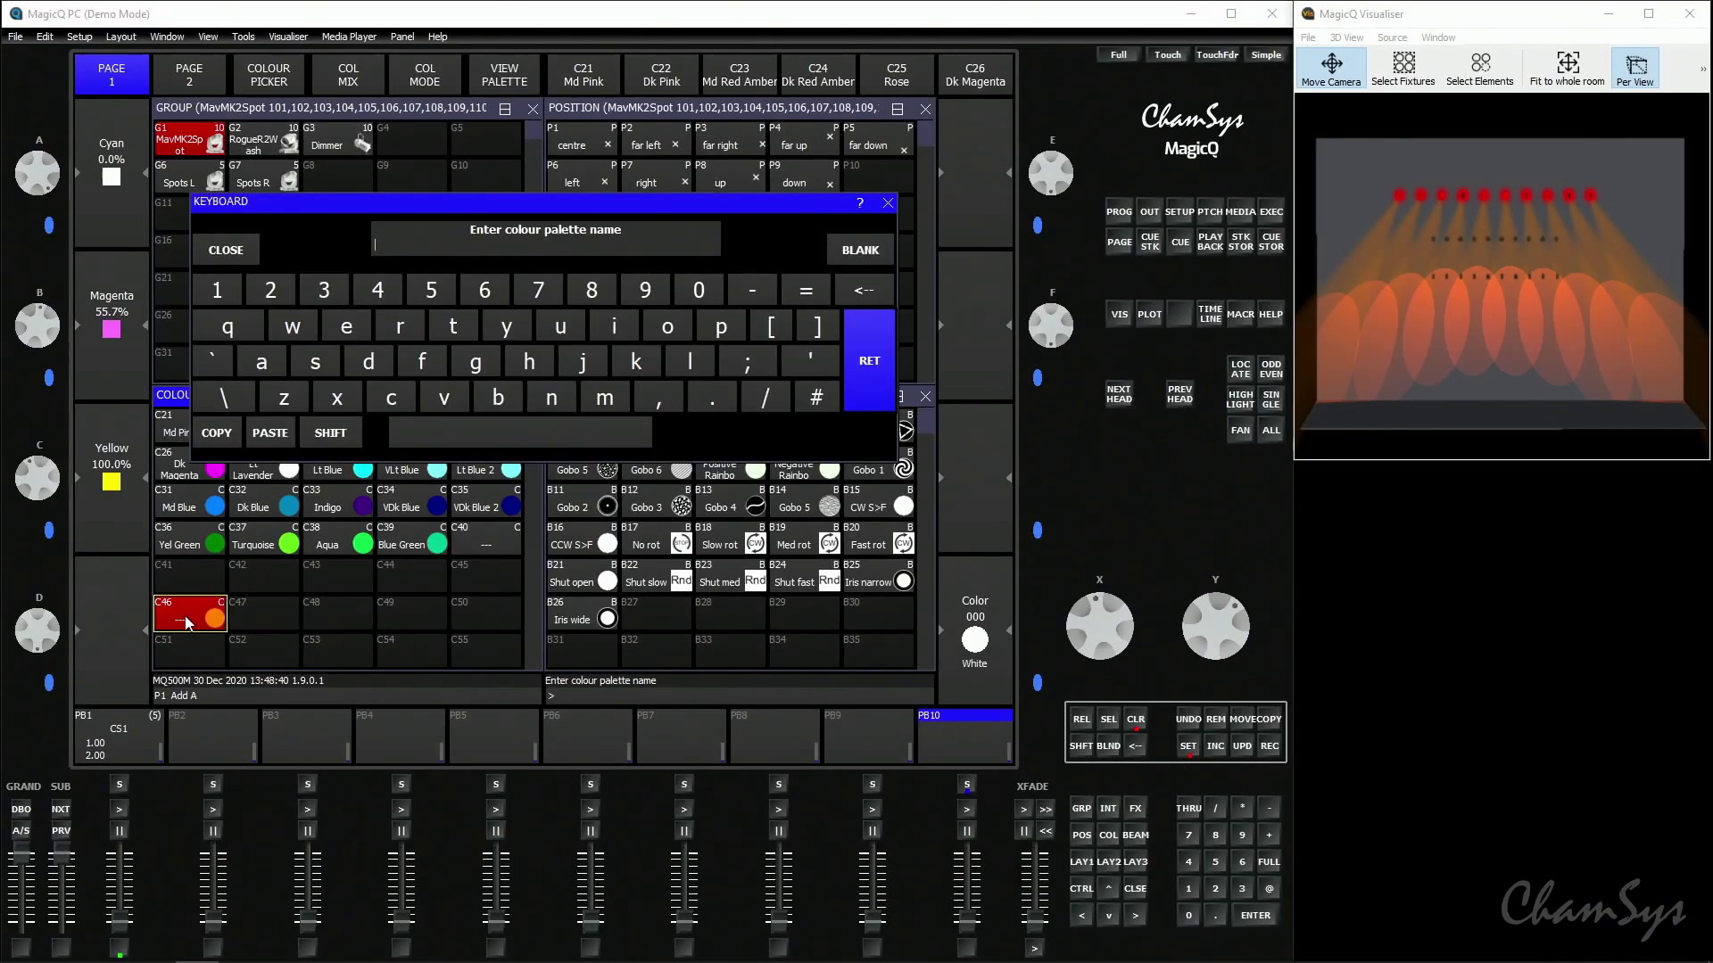
text(OR)
key(Return)
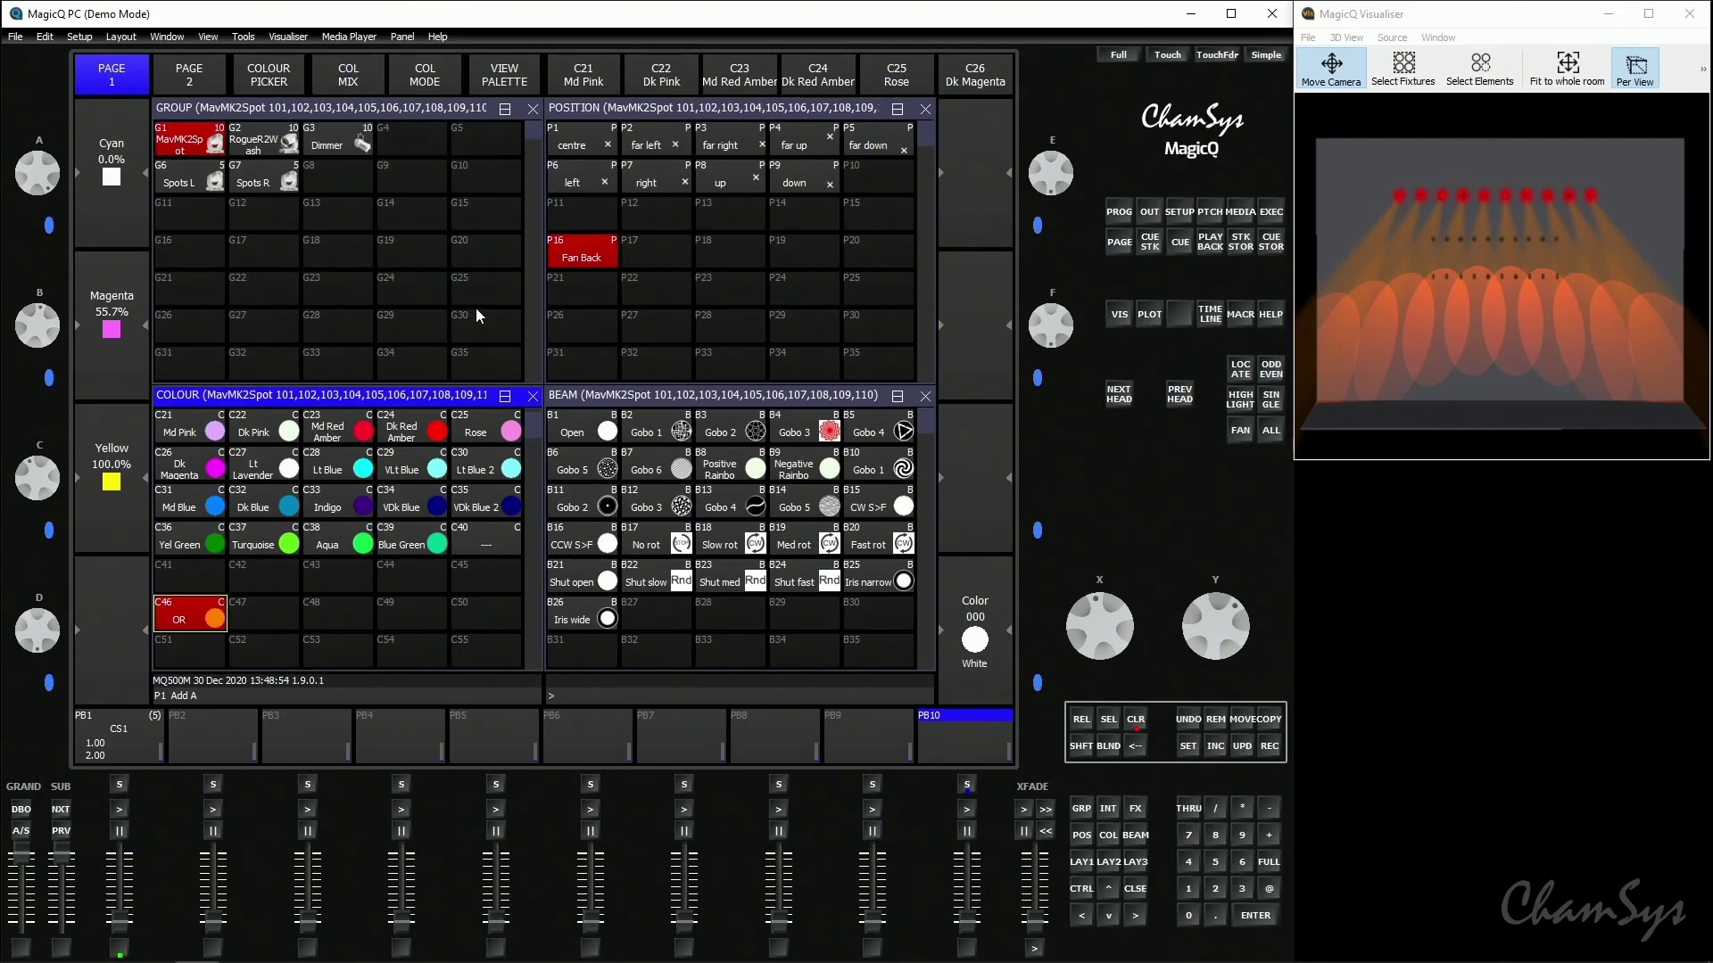
click(1116, 819)
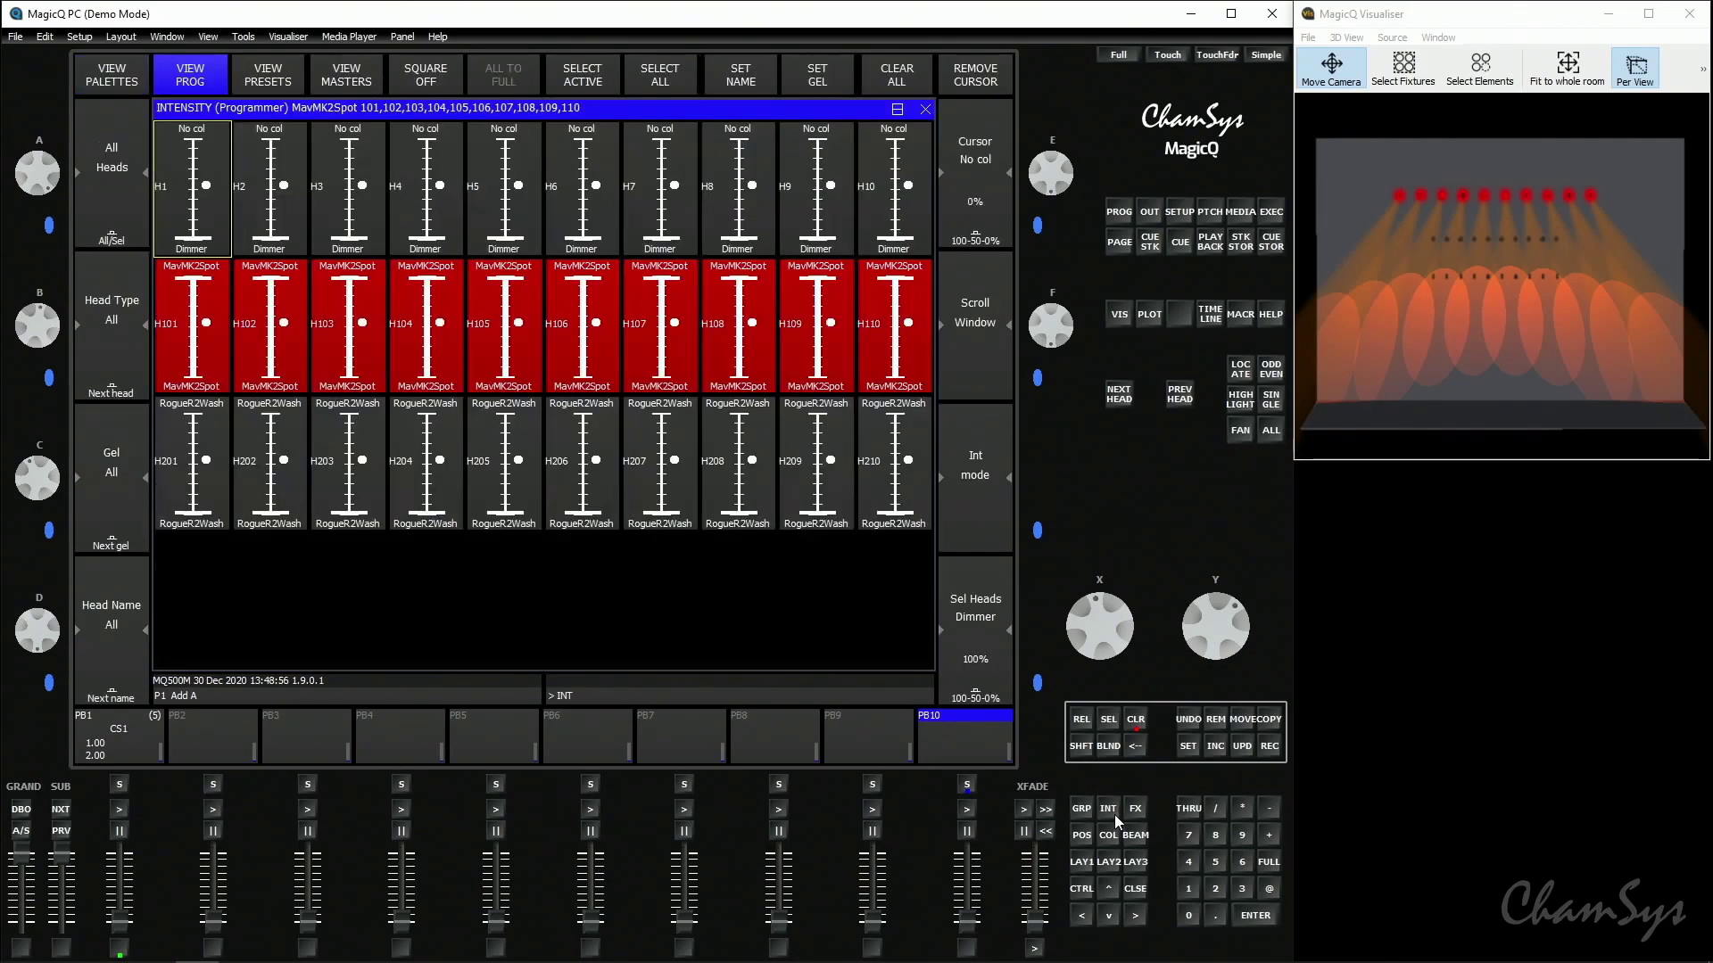
click(112, 78)
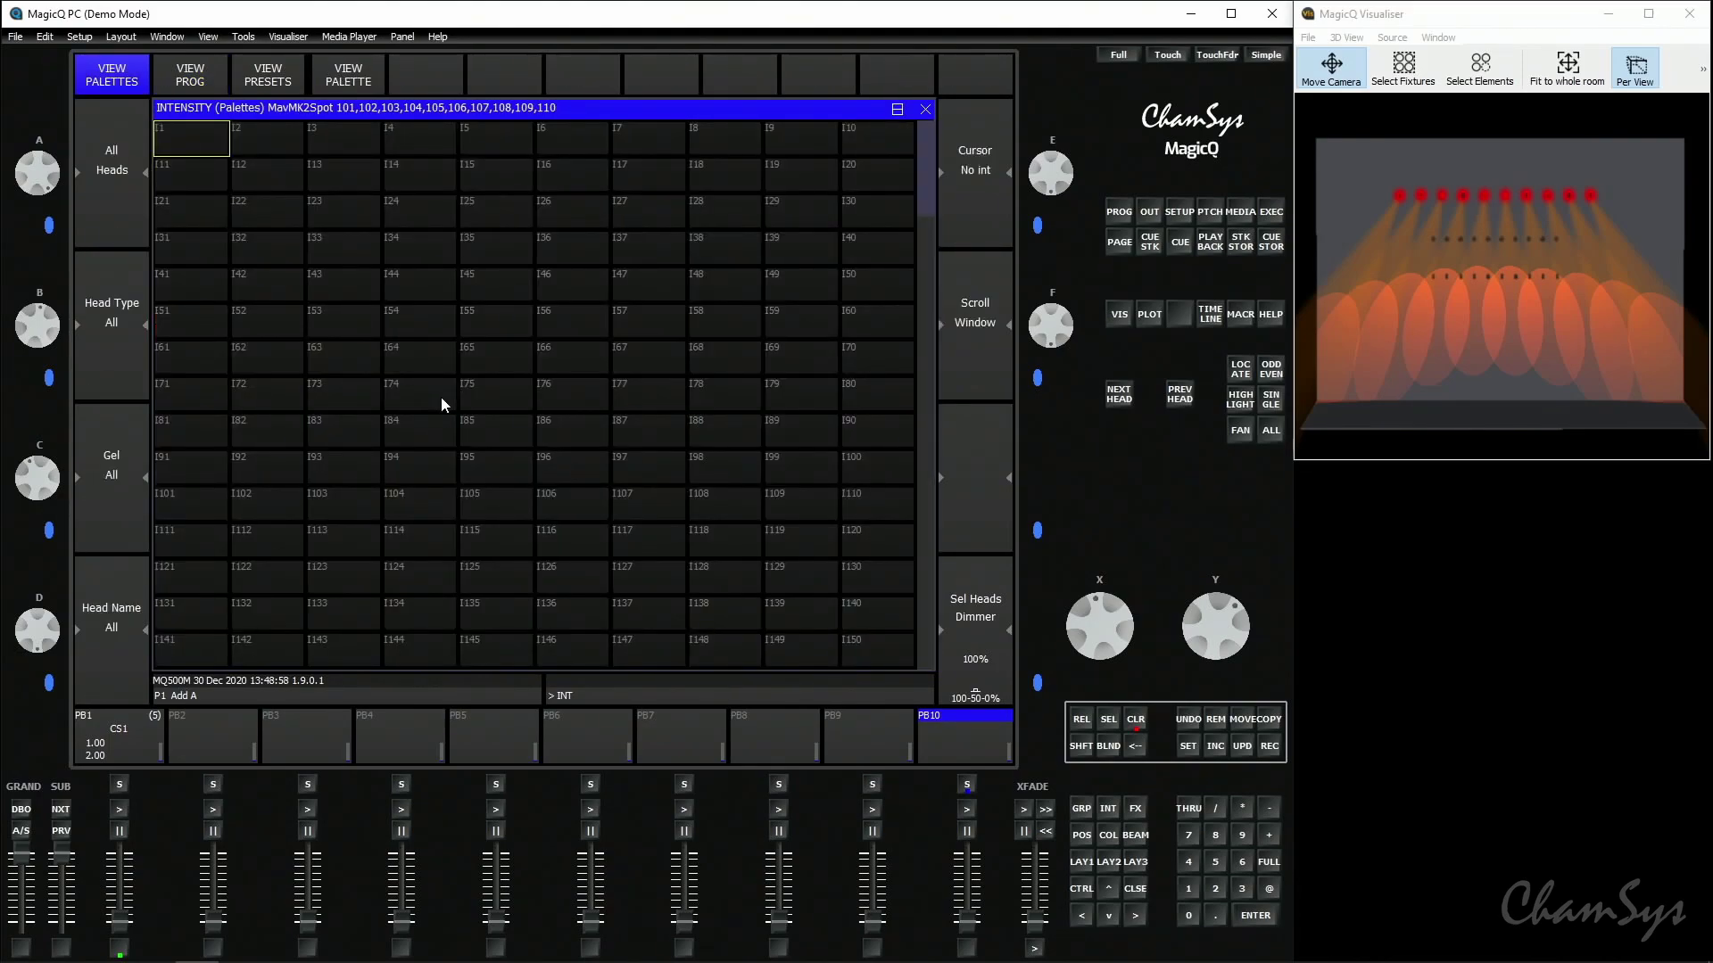
click(1073, 860)
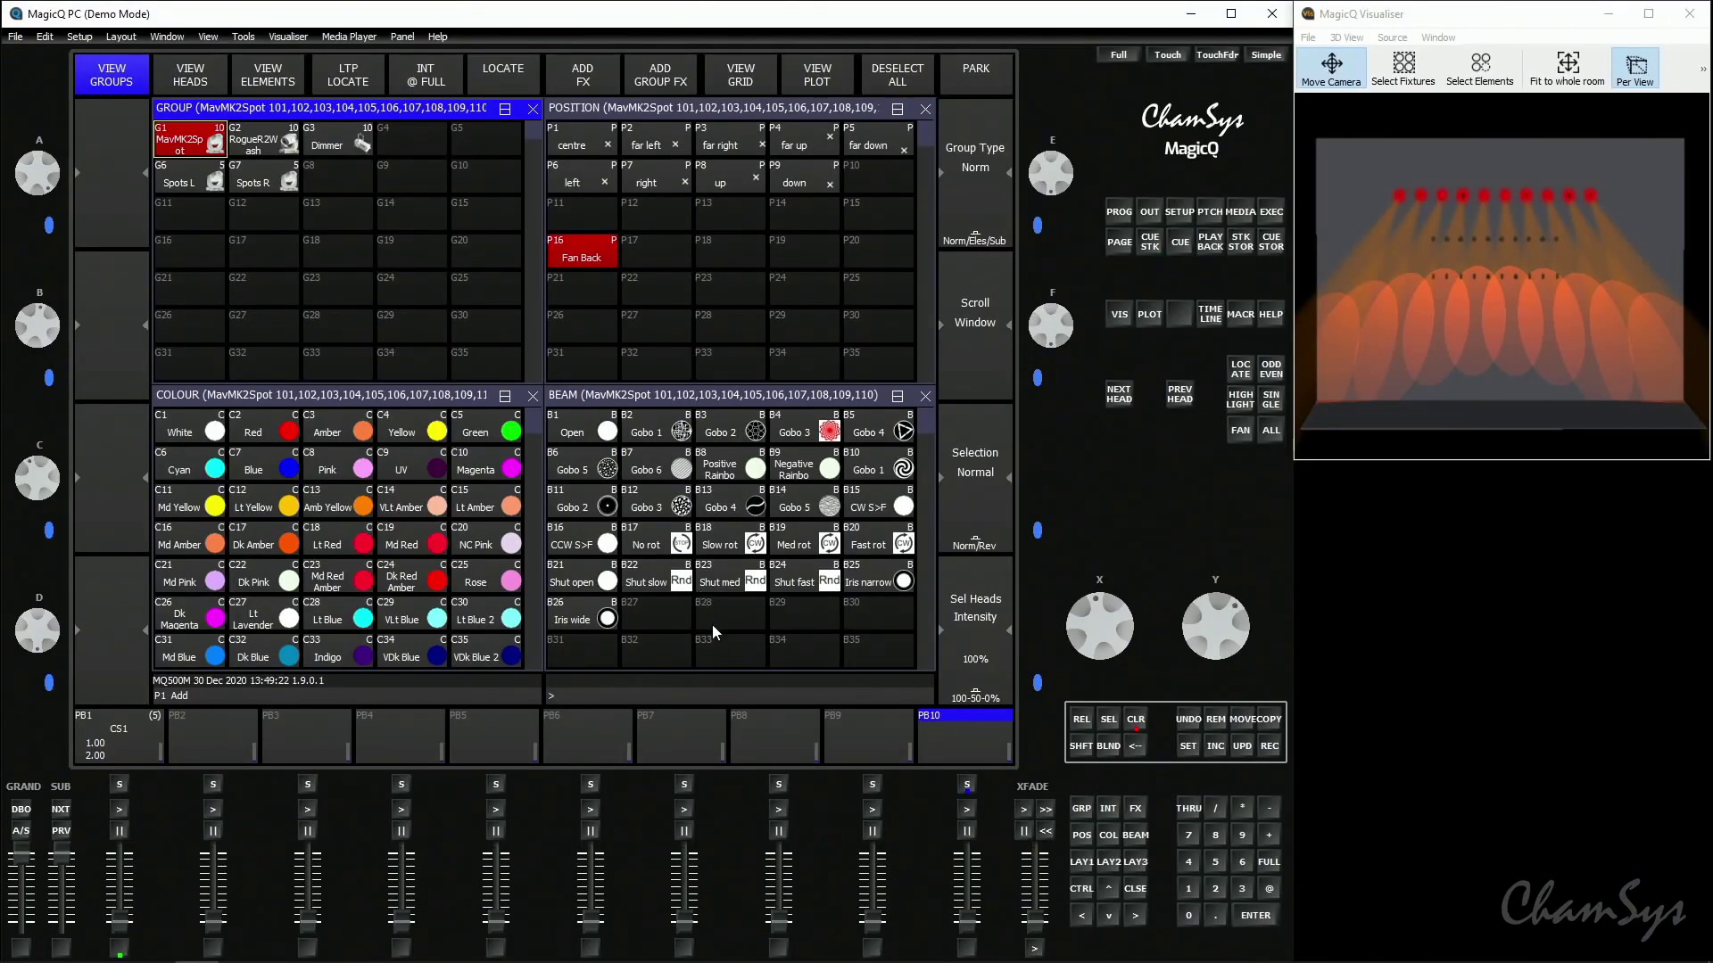
- Set the spots' Gobo 2 to Gobo 1 (013) from the Beam window
click(789, 398)
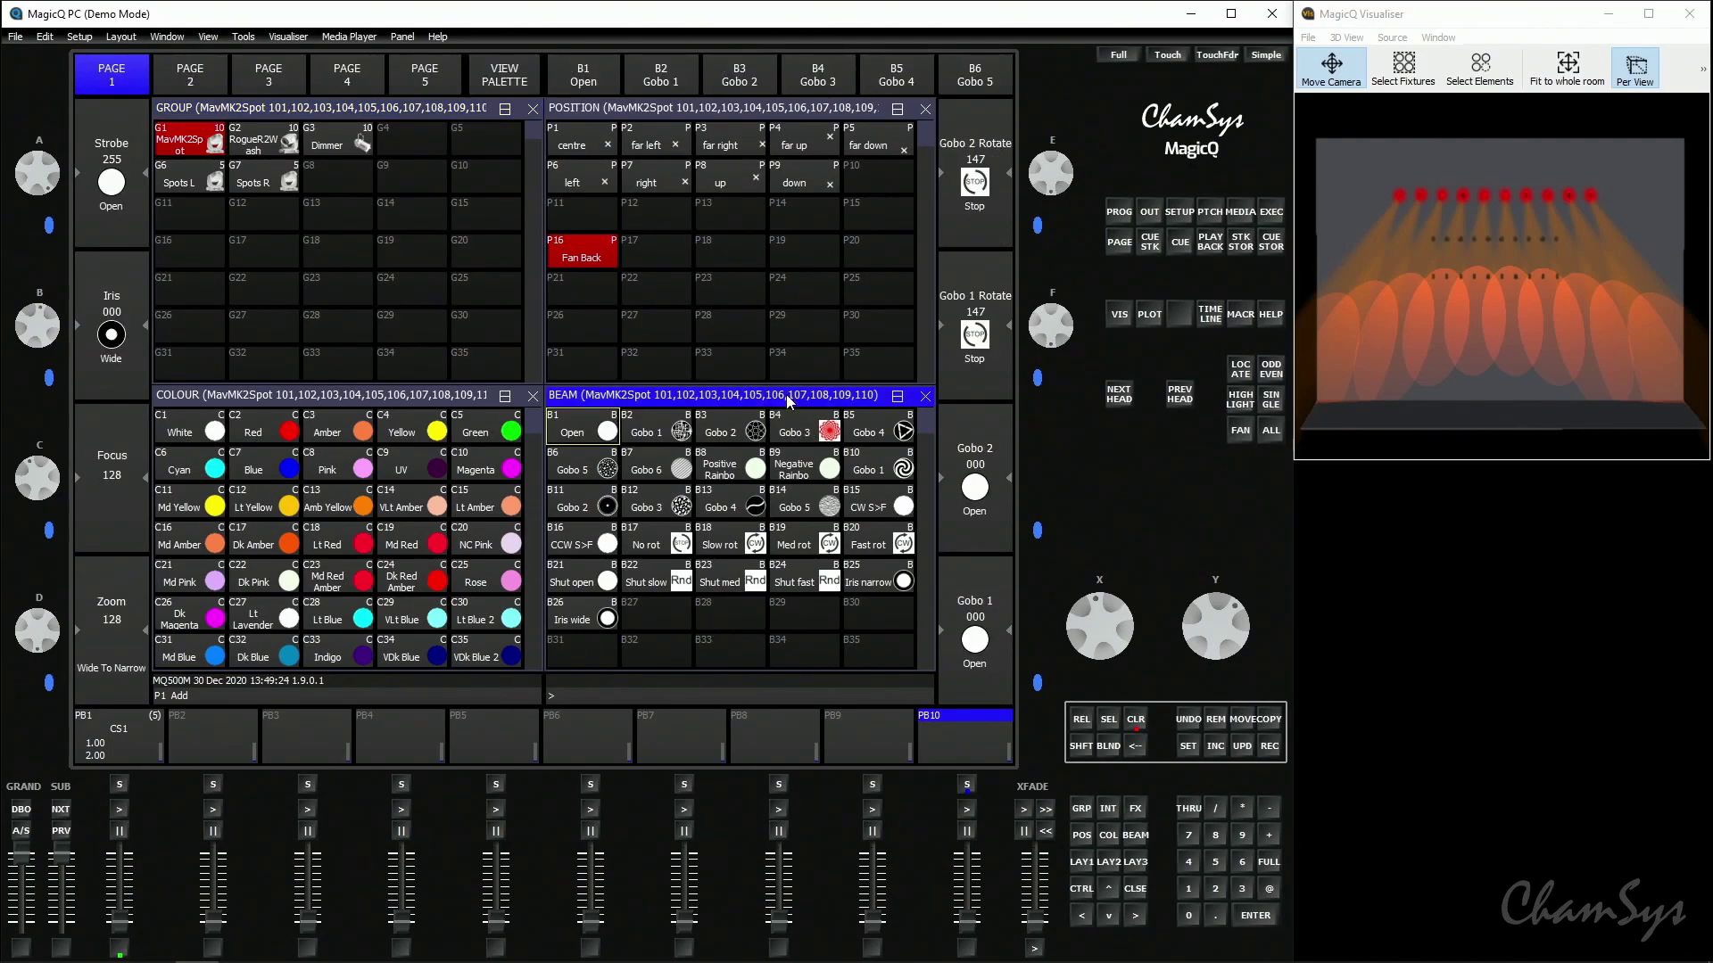
scroll(987, 521, up, 1)
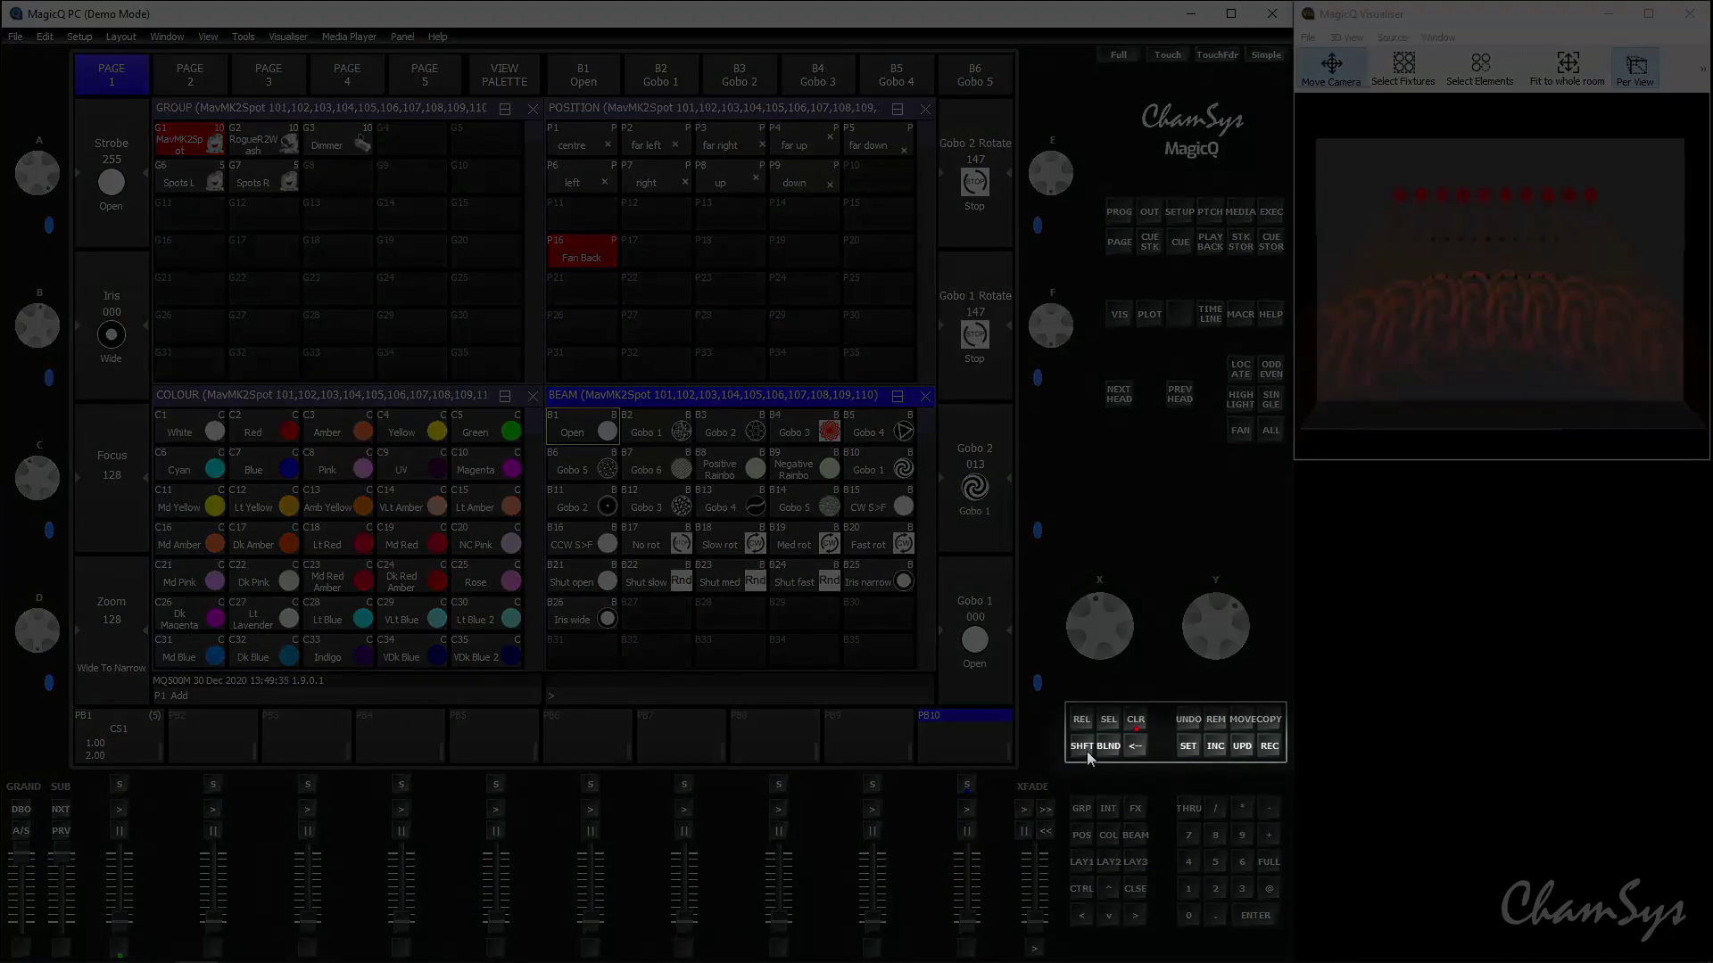
click(1082, 747)
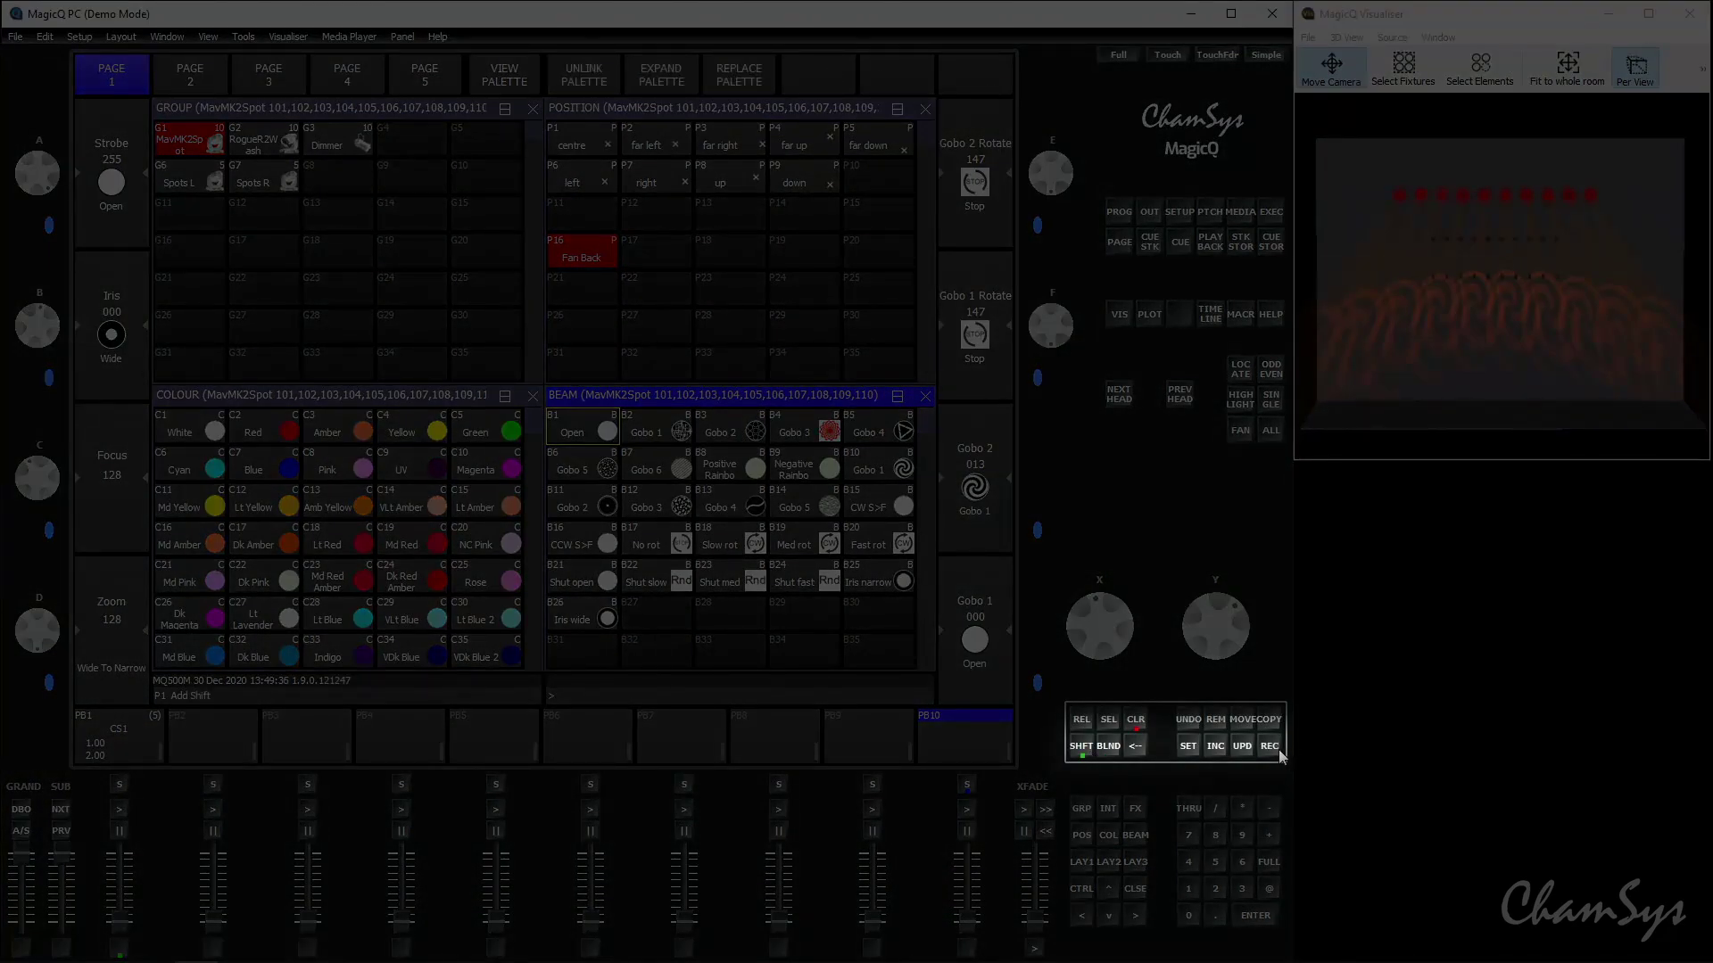
- Record beam palette B33 with a mask limited to Pan, Tilt, Gobo 1 and Gobo 2
click(1275, 752)
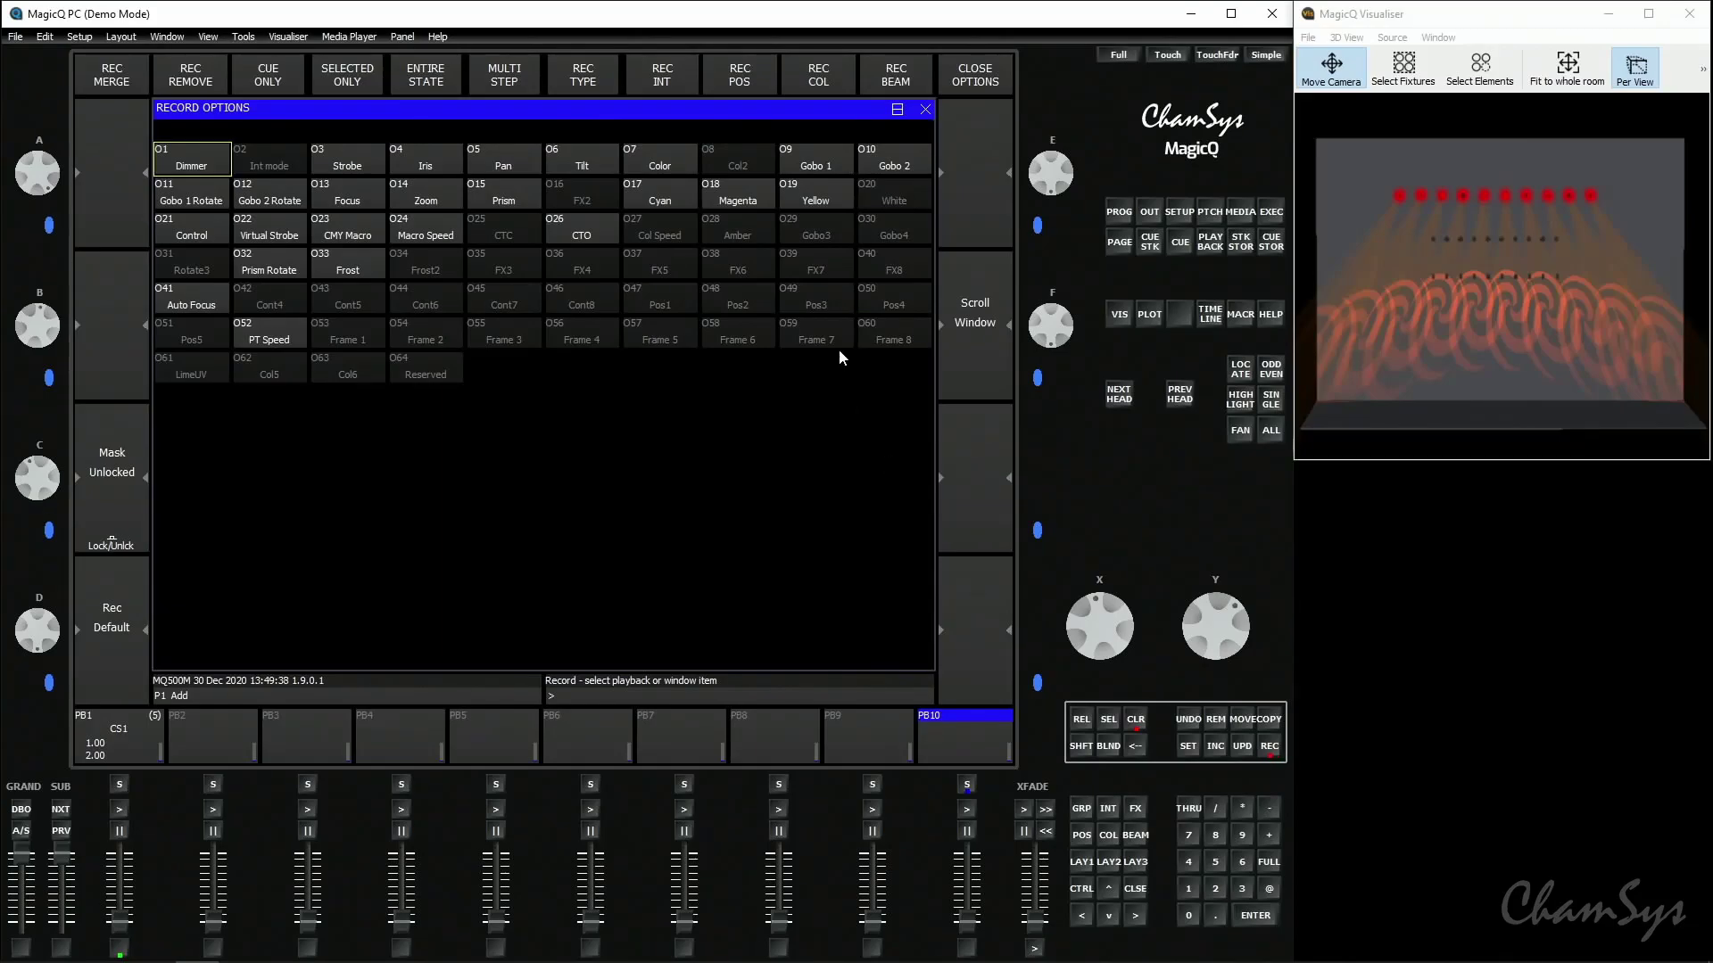
click(504, 163)
click(585, 159)
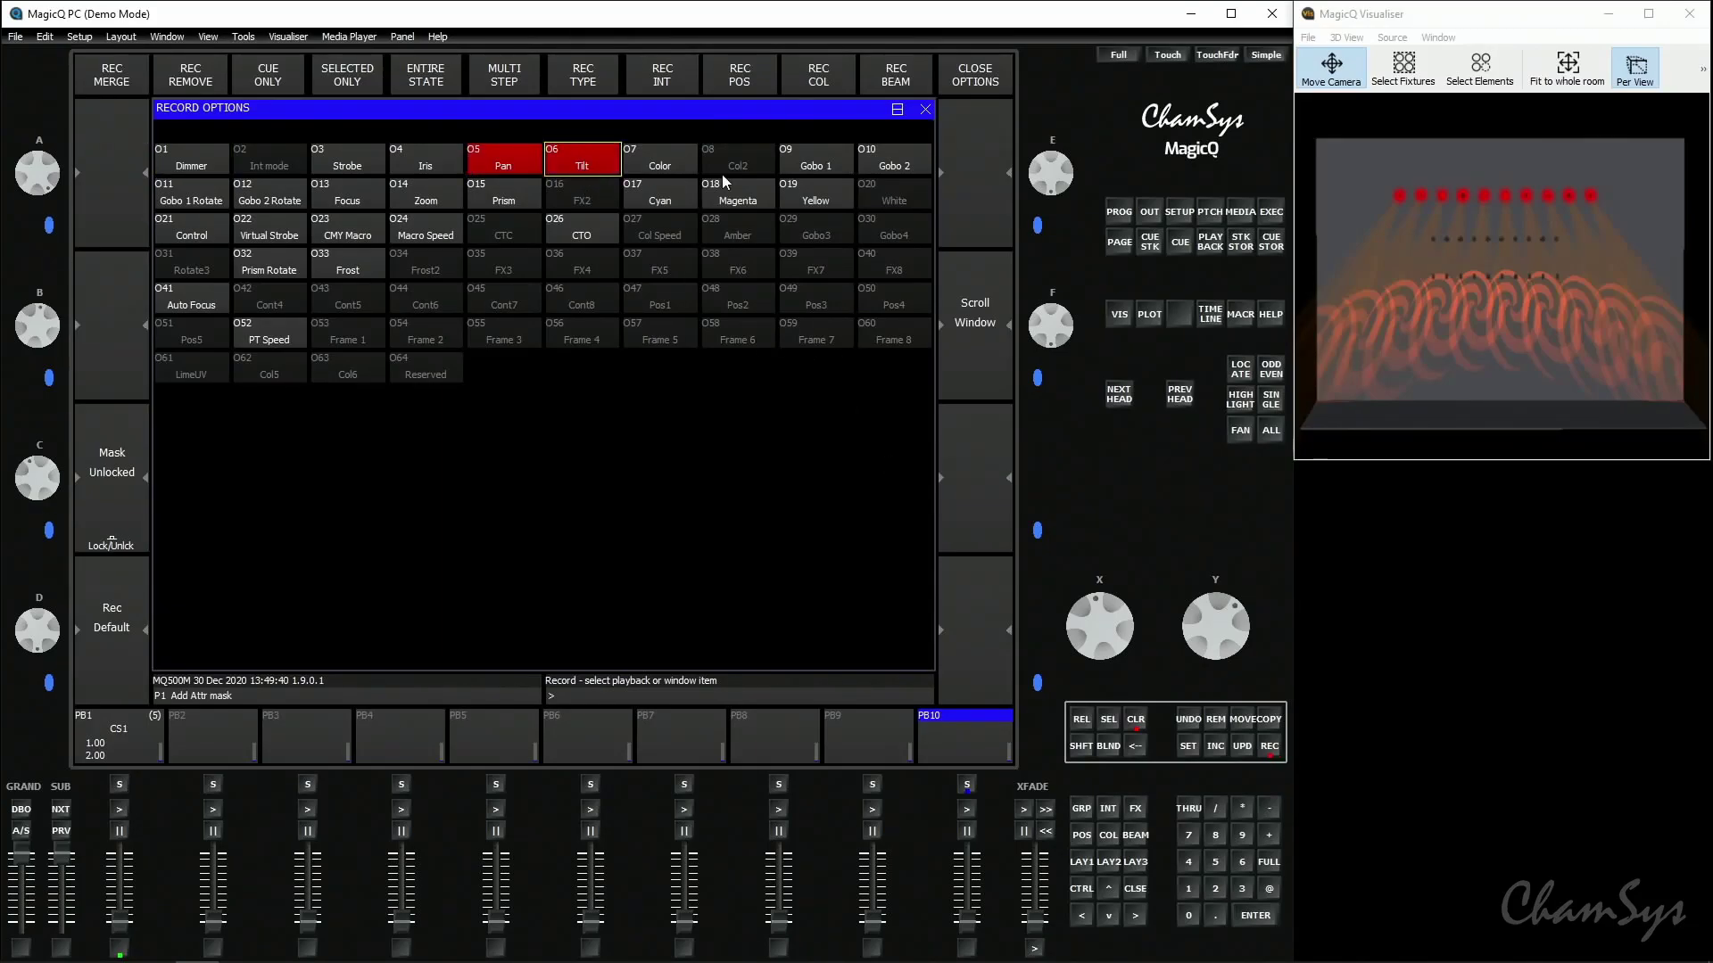
click(802, 158)
click(874, 158)
click(987, 73)
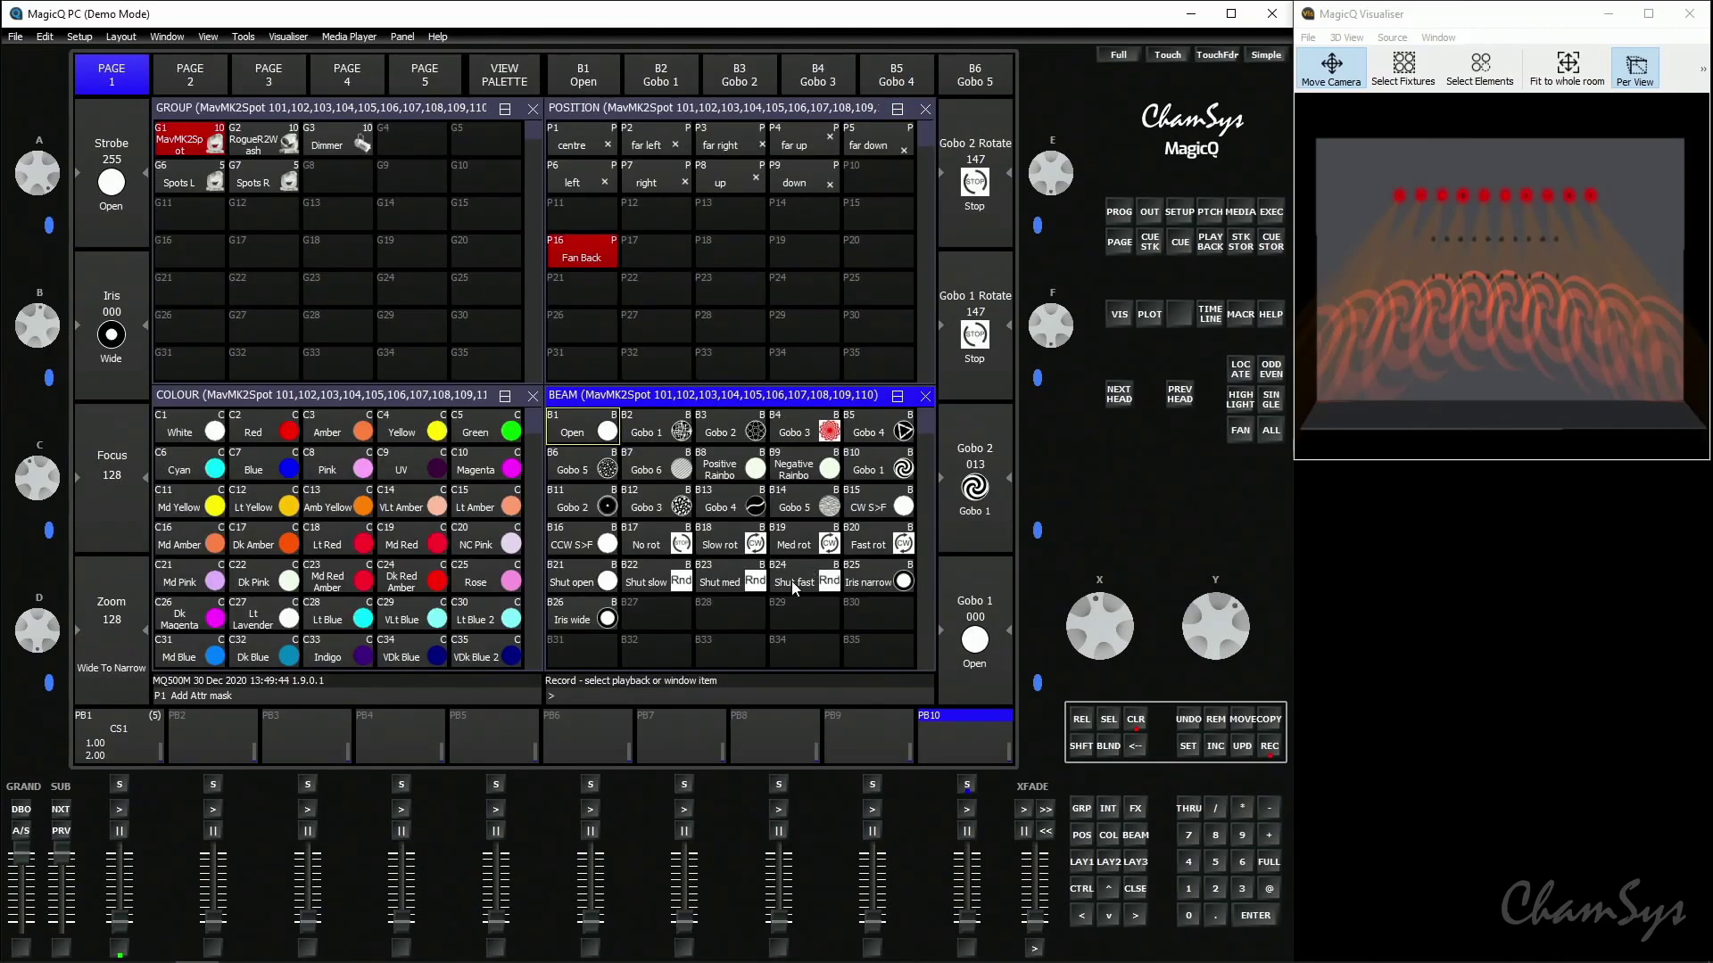
click(739, 651)
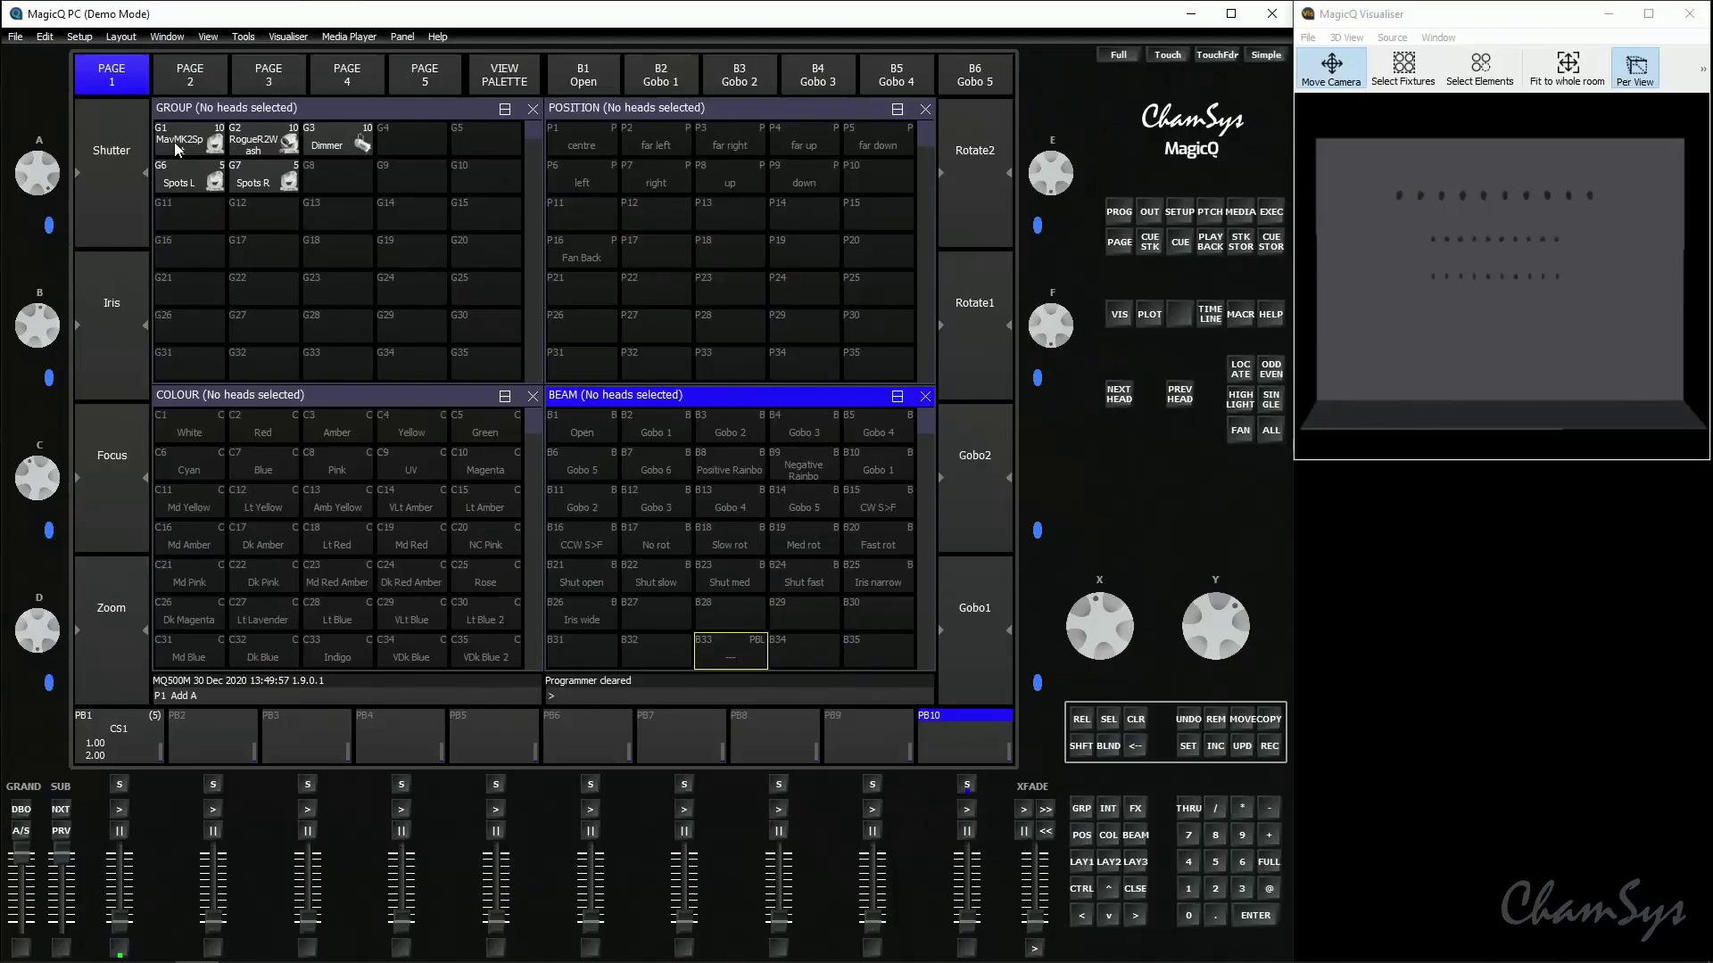
- Reselect group G1 MavMK2Spot and locate the spots
click(175, 141)
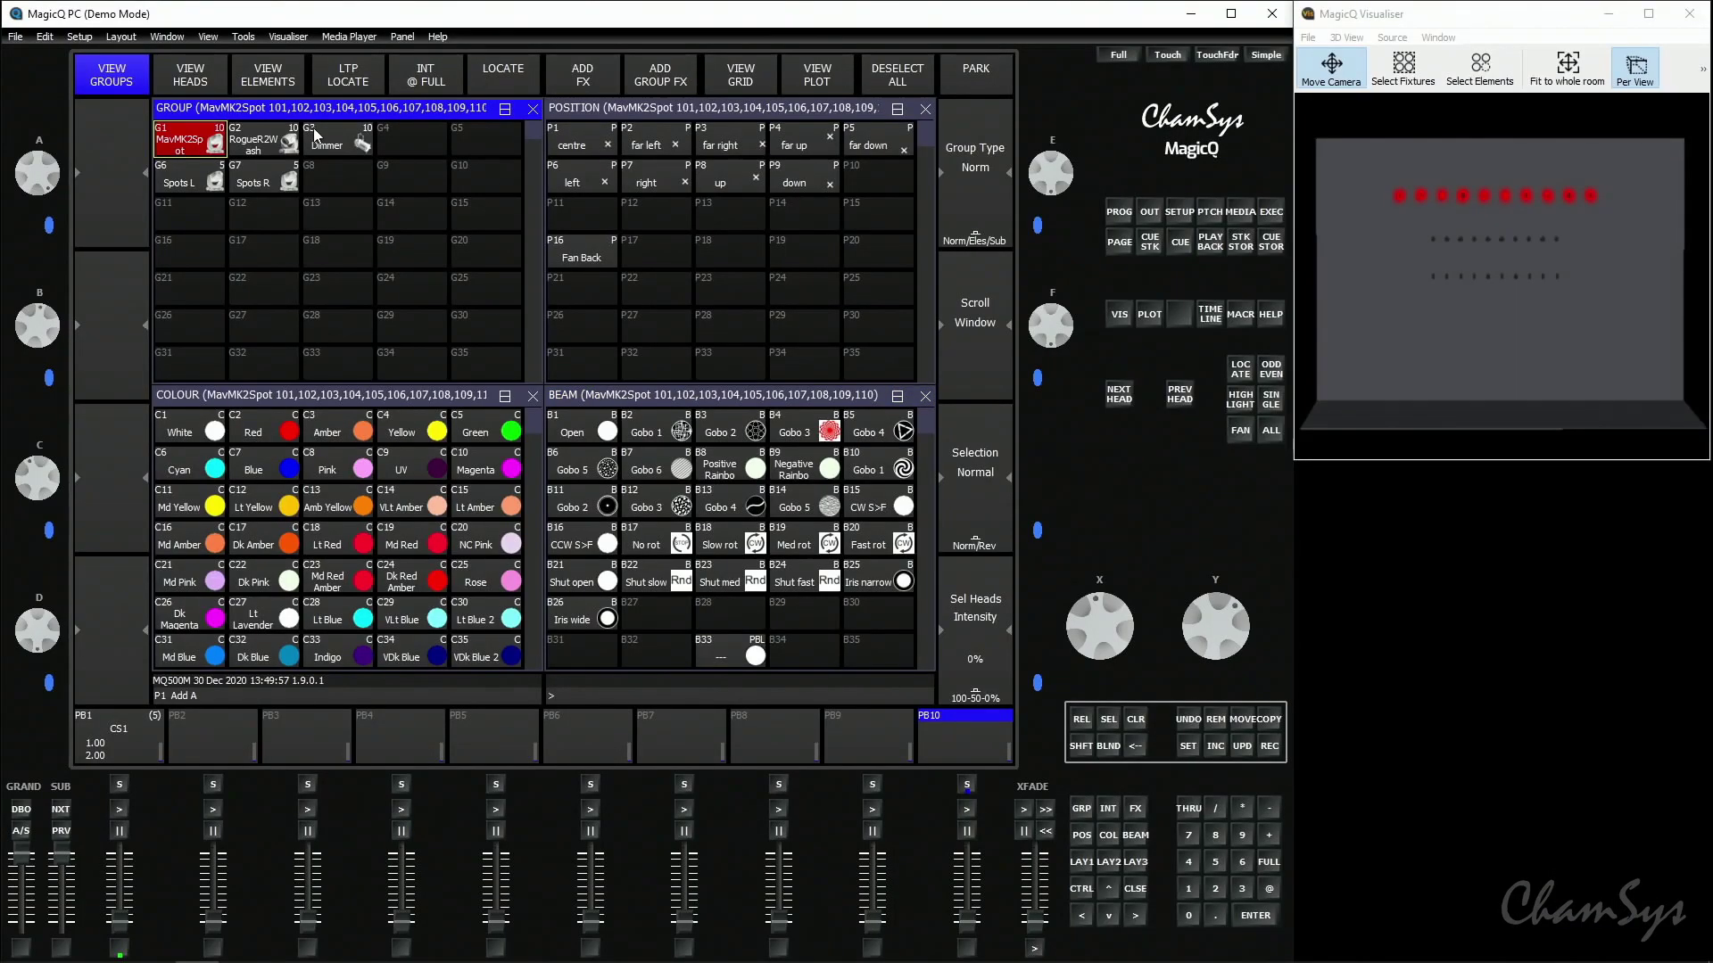
click(491, 77)
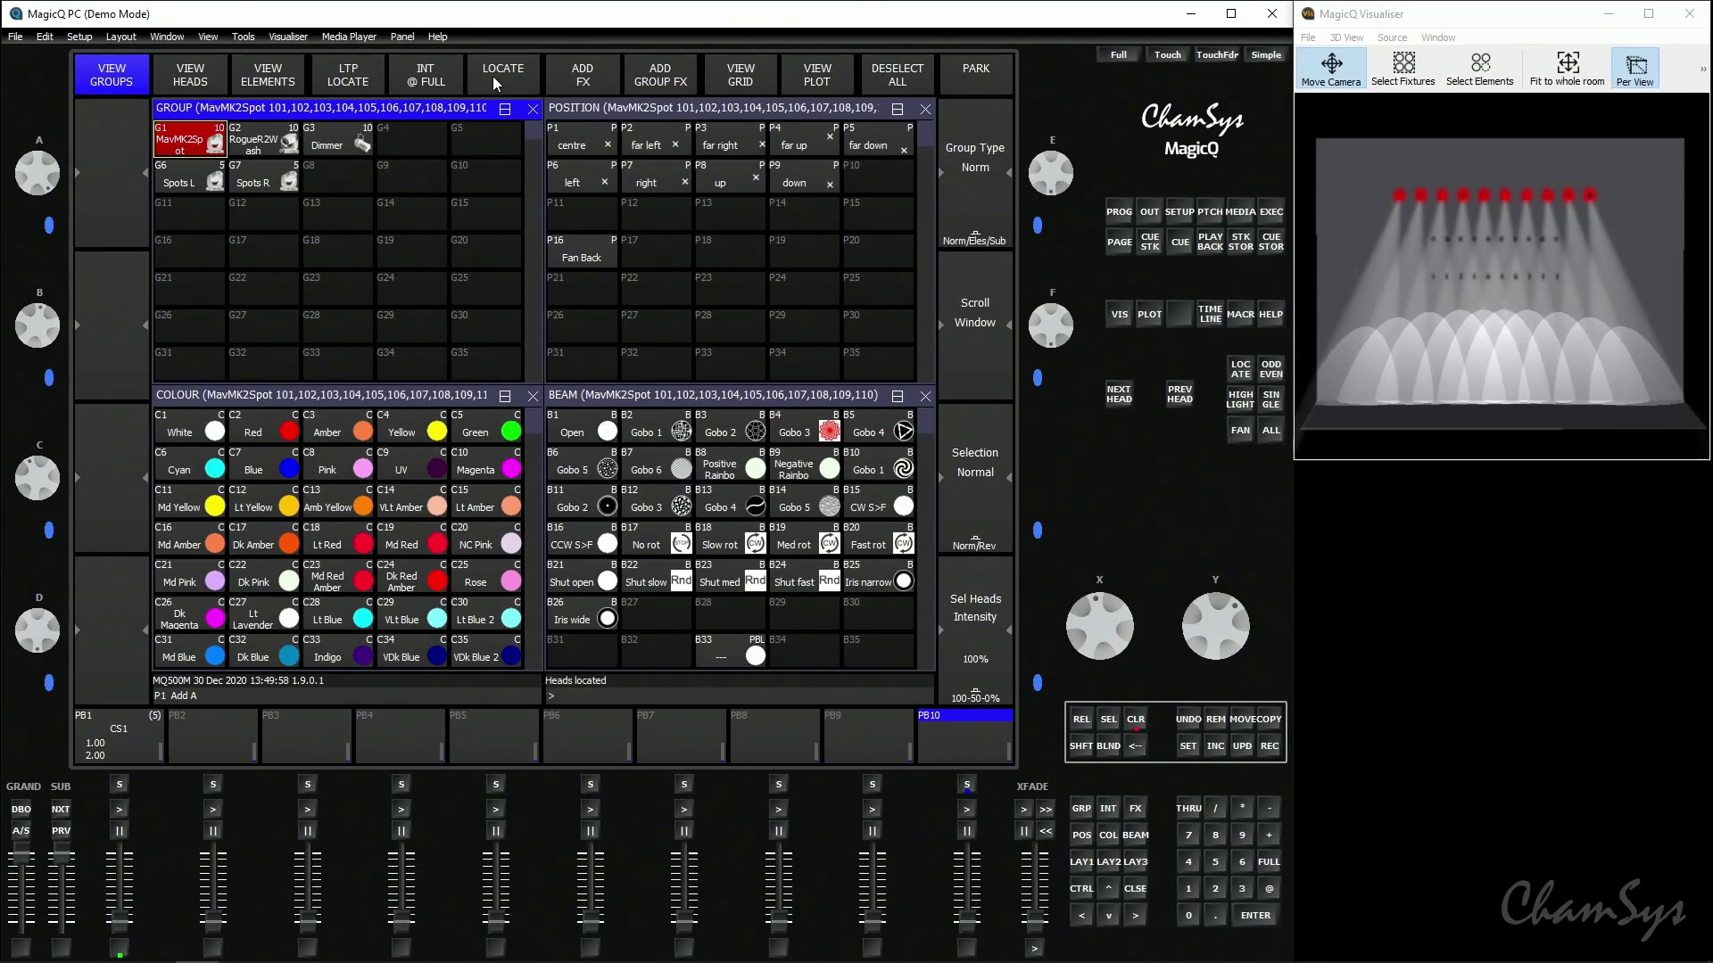
- Apply the Fan Back position (P16) and the OR colour (C46) to the spots
click(587, 248)
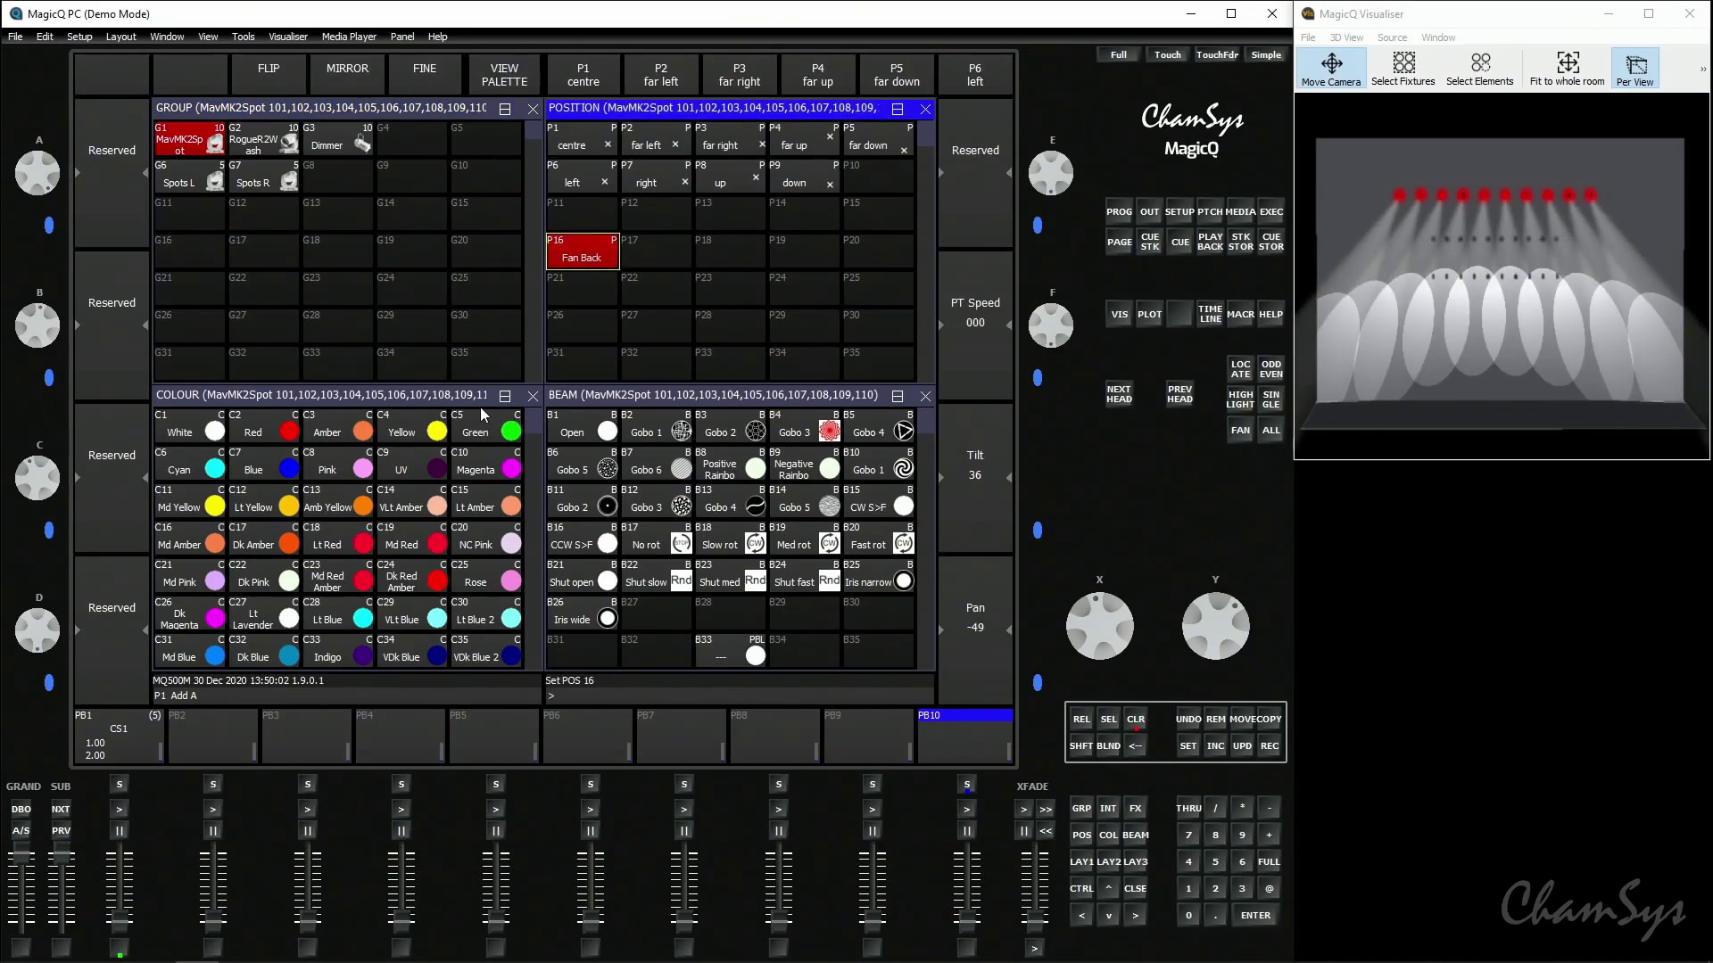
scroll(473, 419, down, 5)
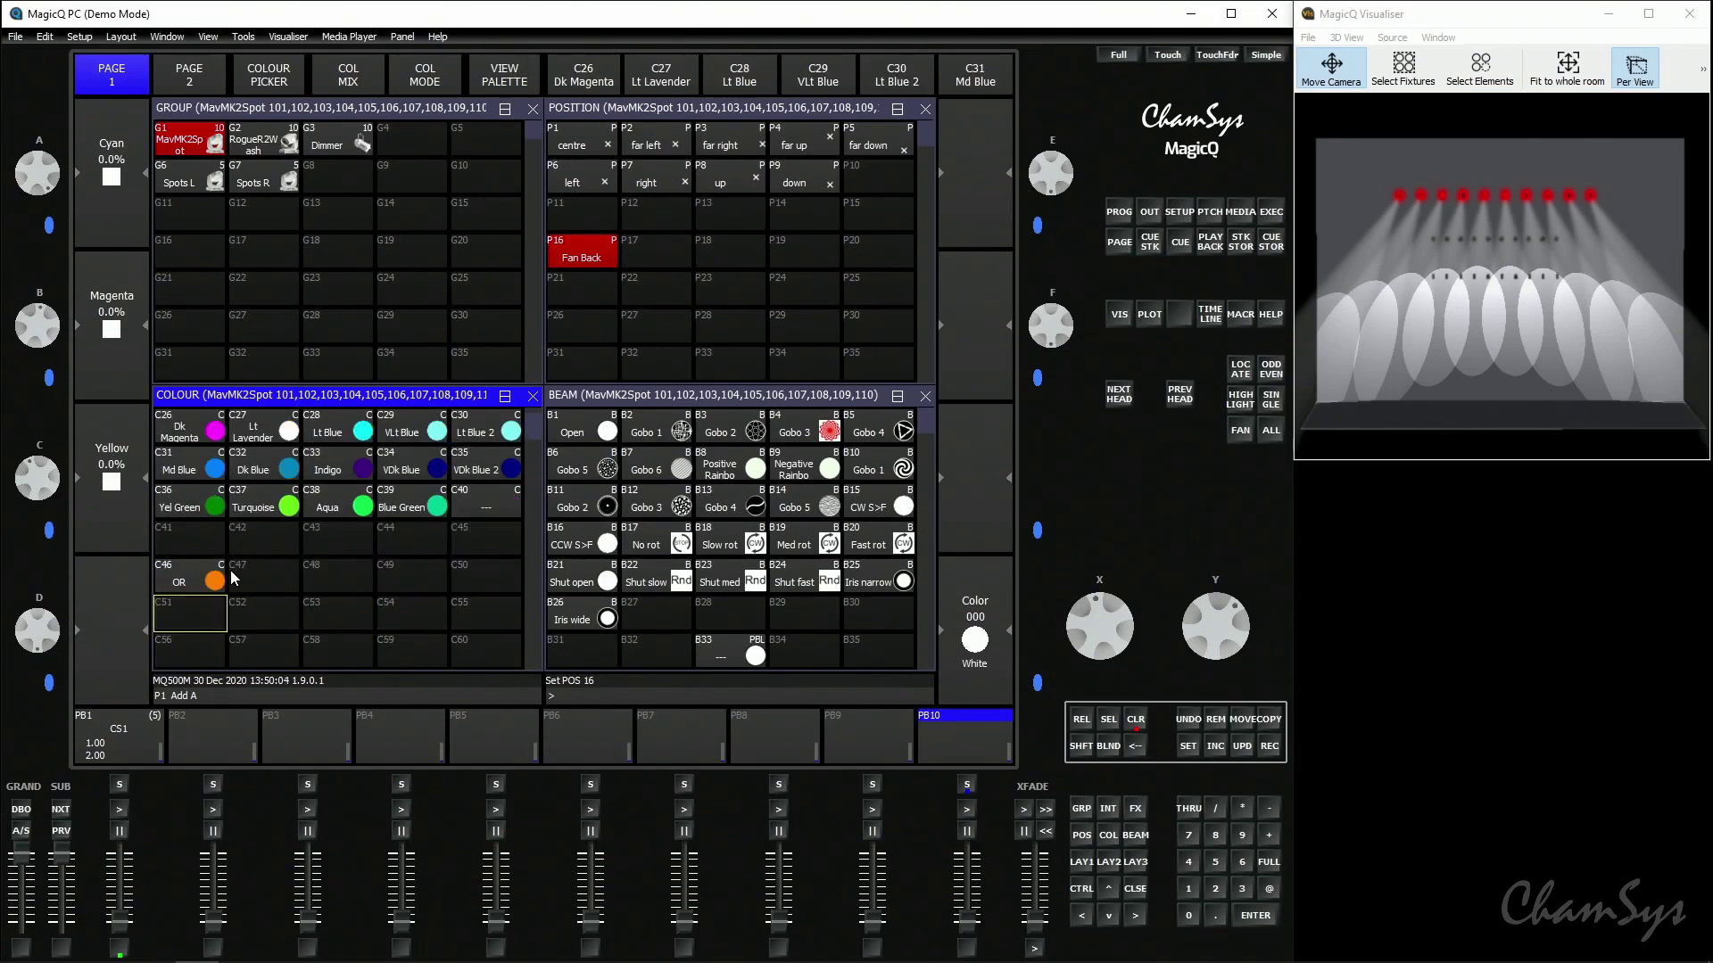
click(202, 579)
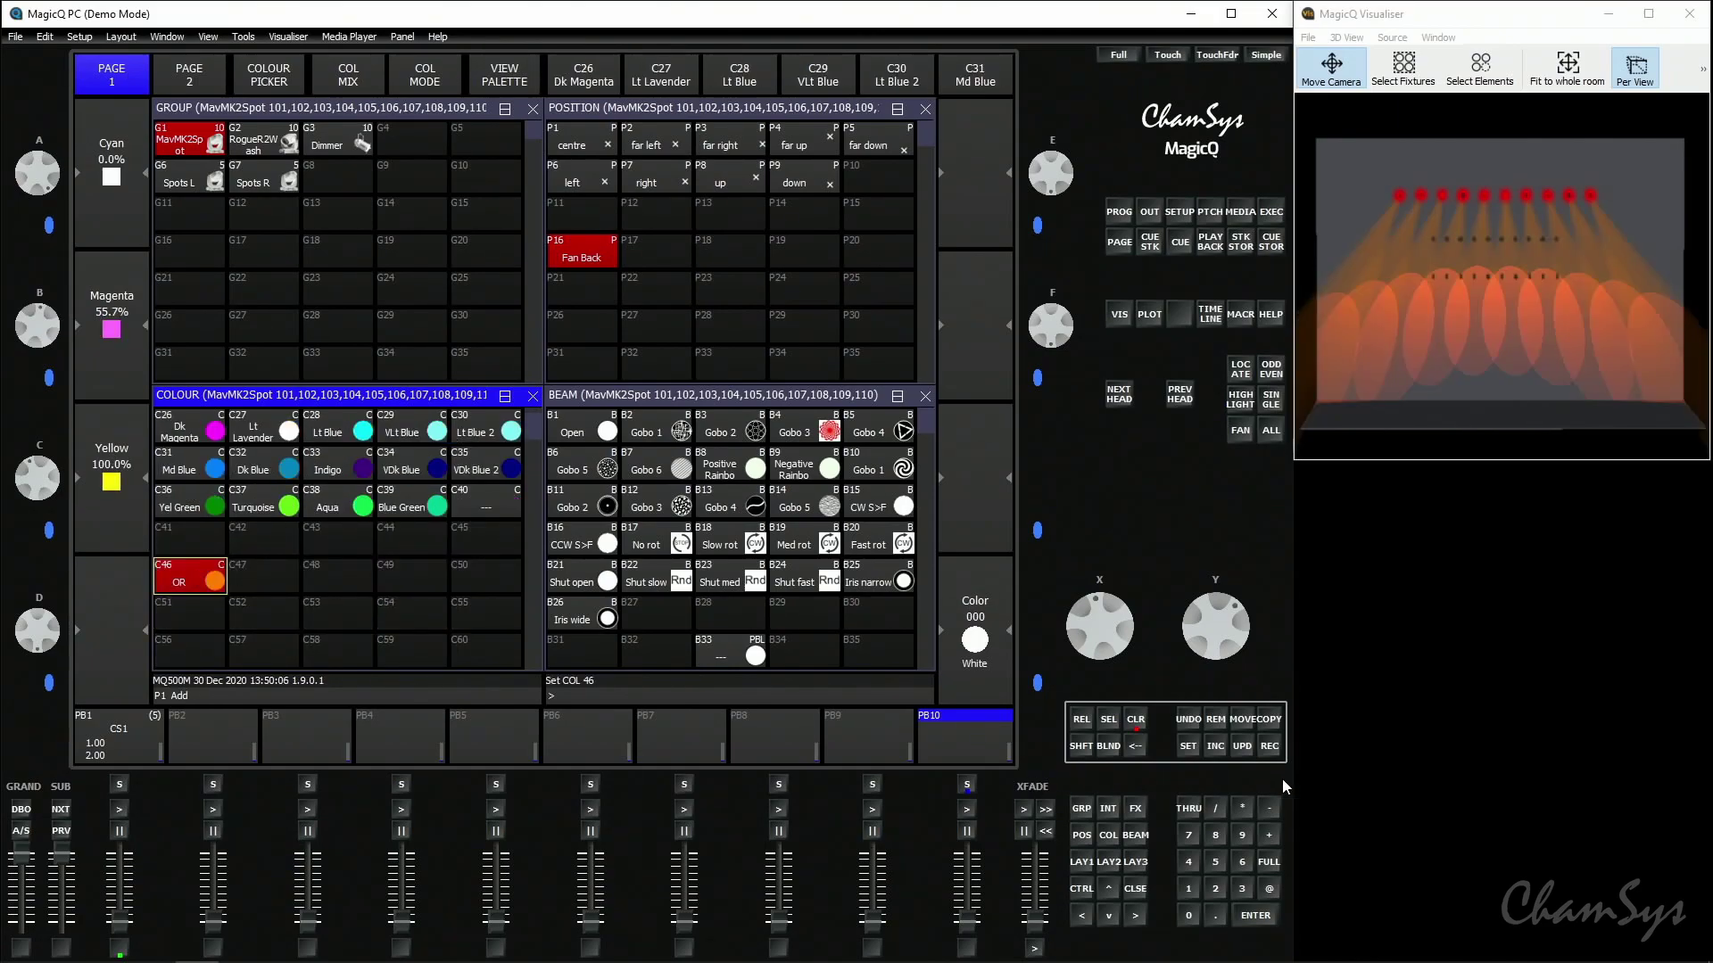
- Record the look as a cue on PB10, PB9 and PB8, then clear the programmer
click(986, 754)
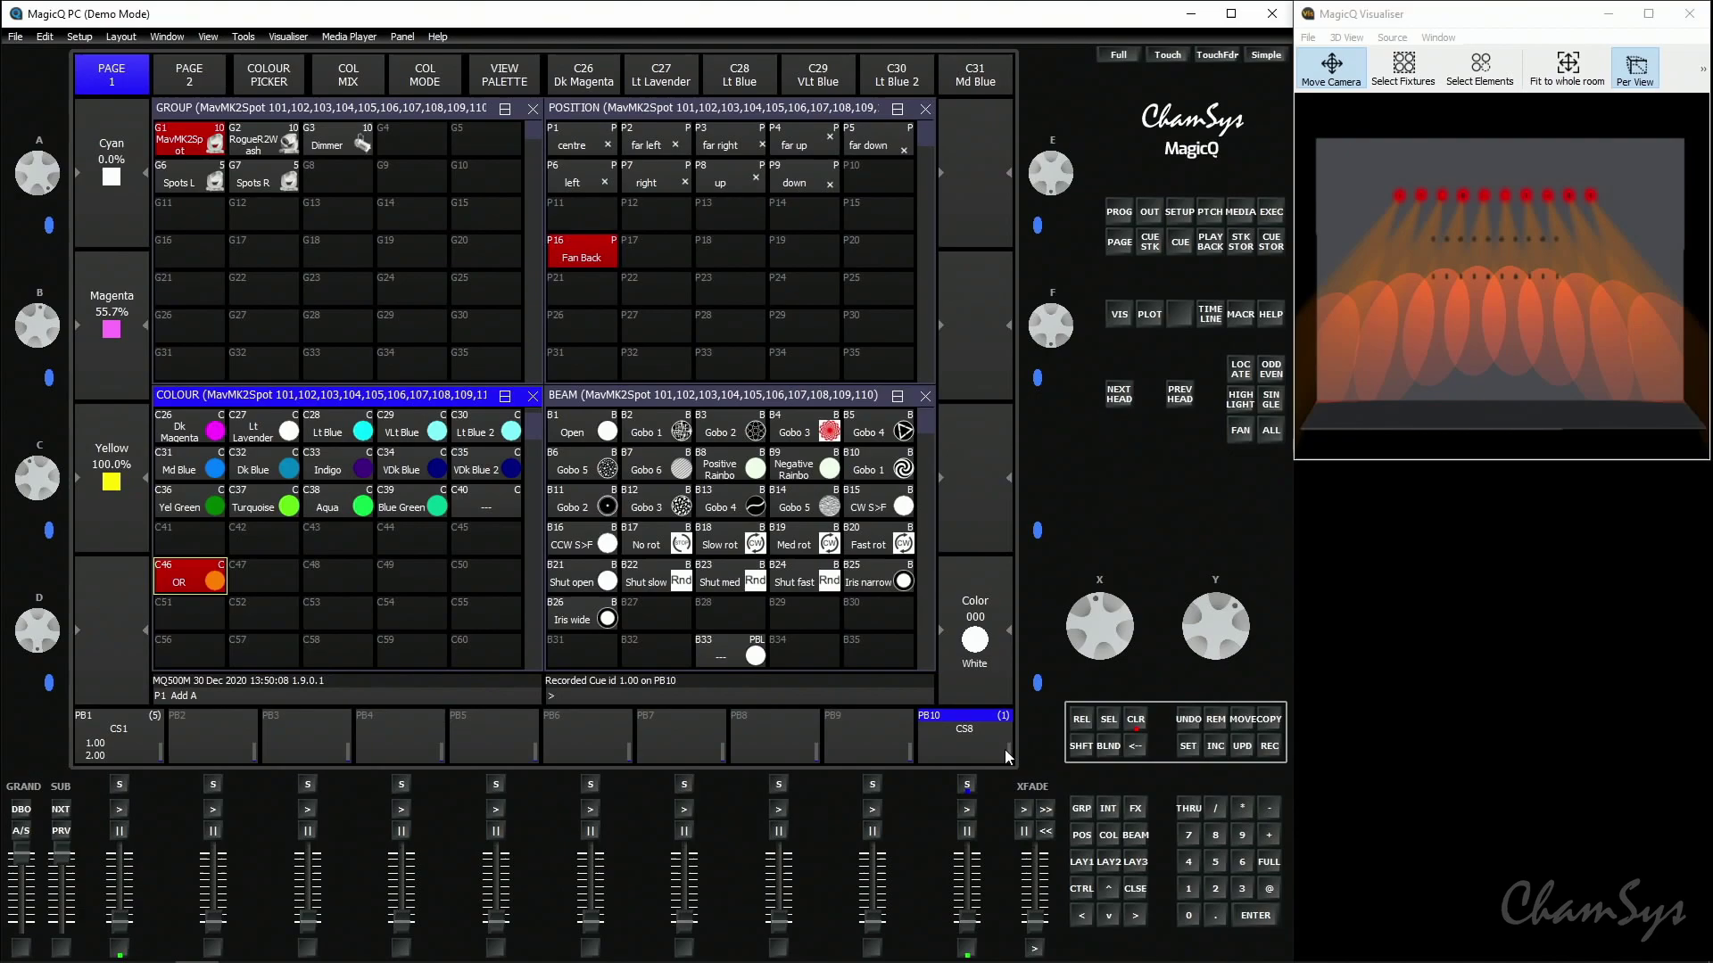
click(1272, 754)
click(867, 753)
click(1271, 752)
click(801, 750)
click(1135, 720)
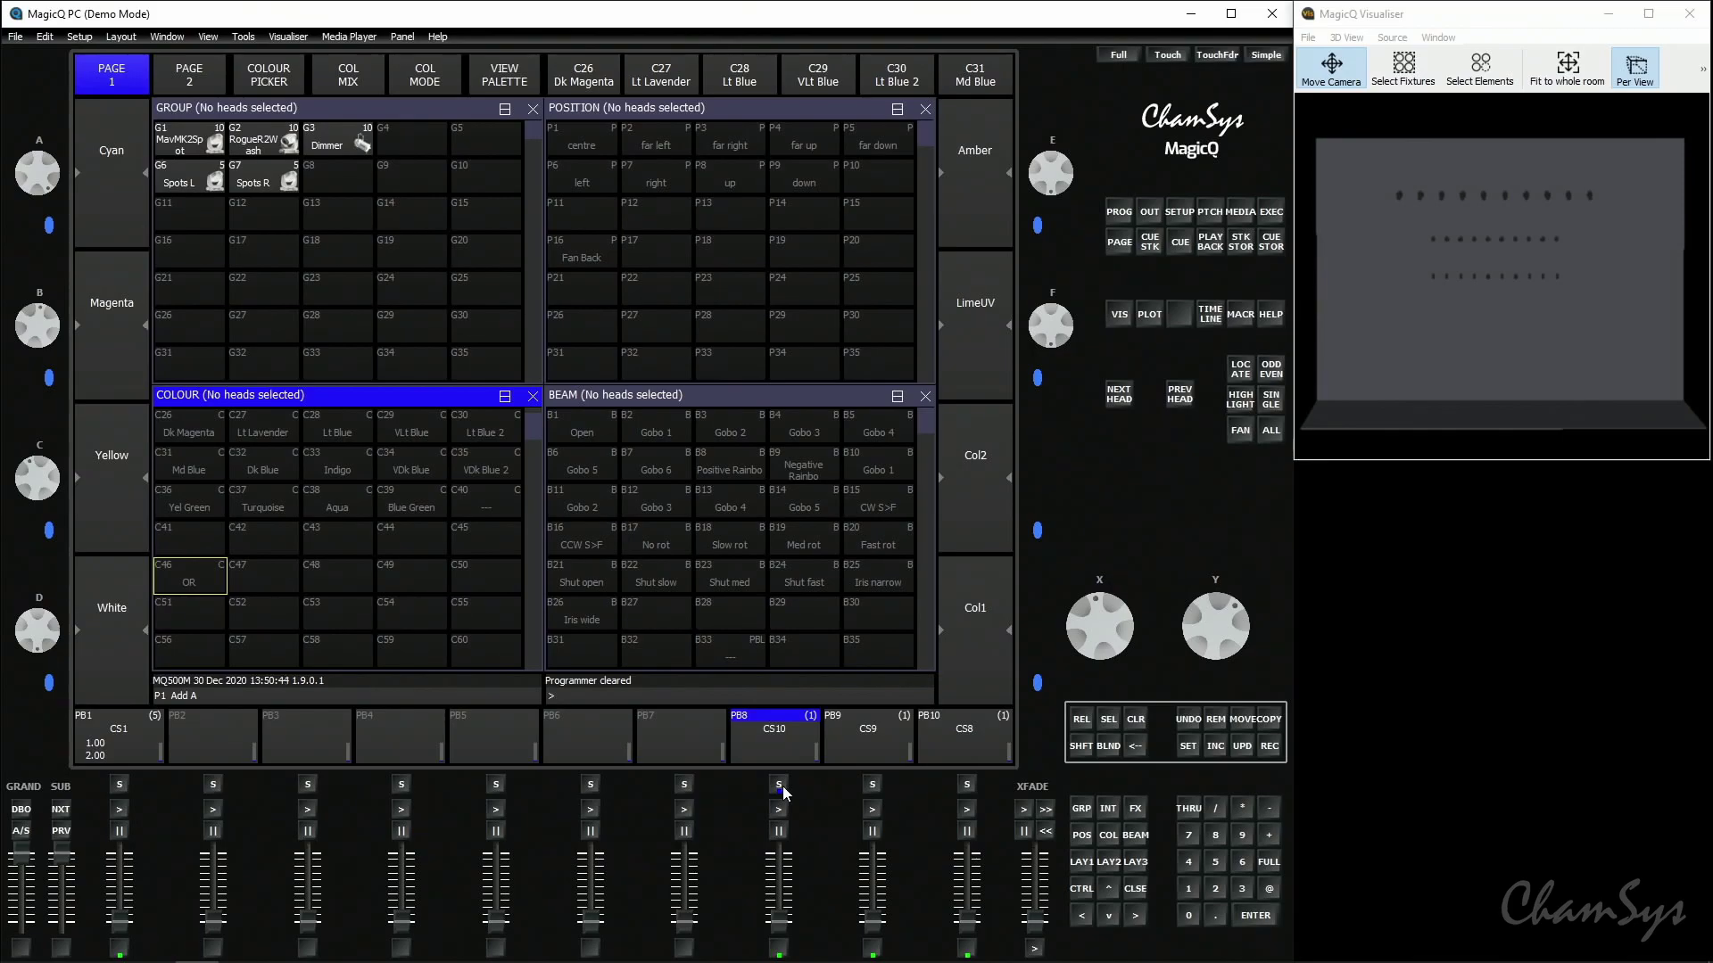
click(779, 785)
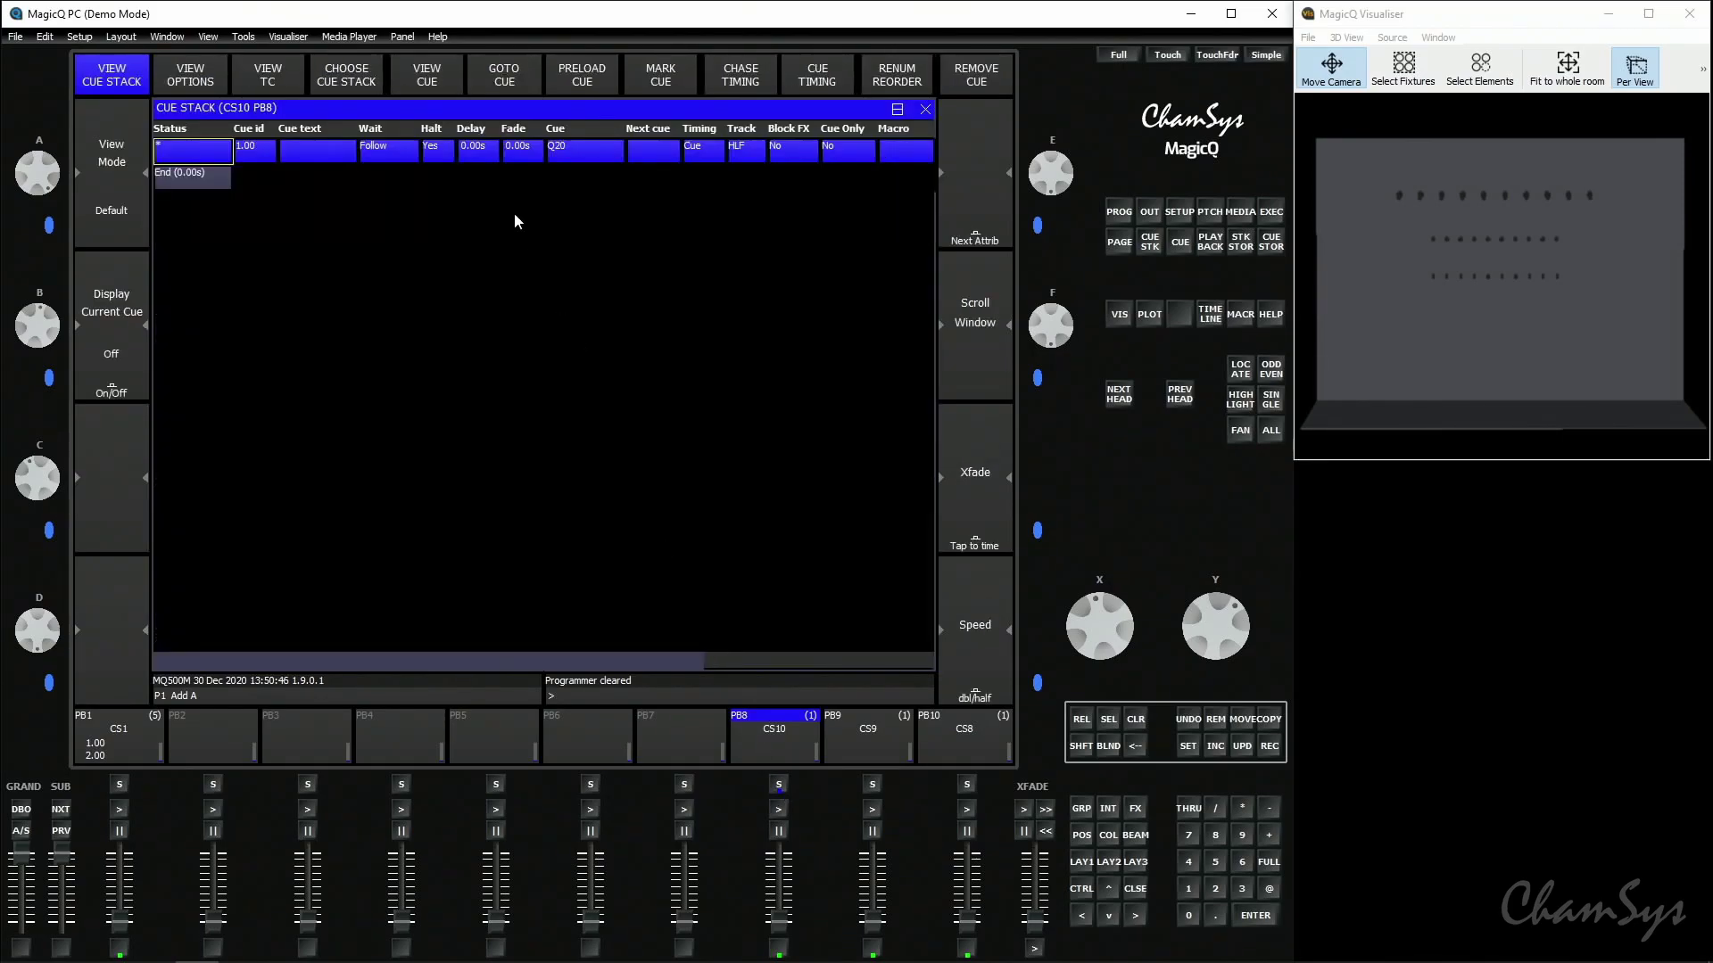
click(437, 83)
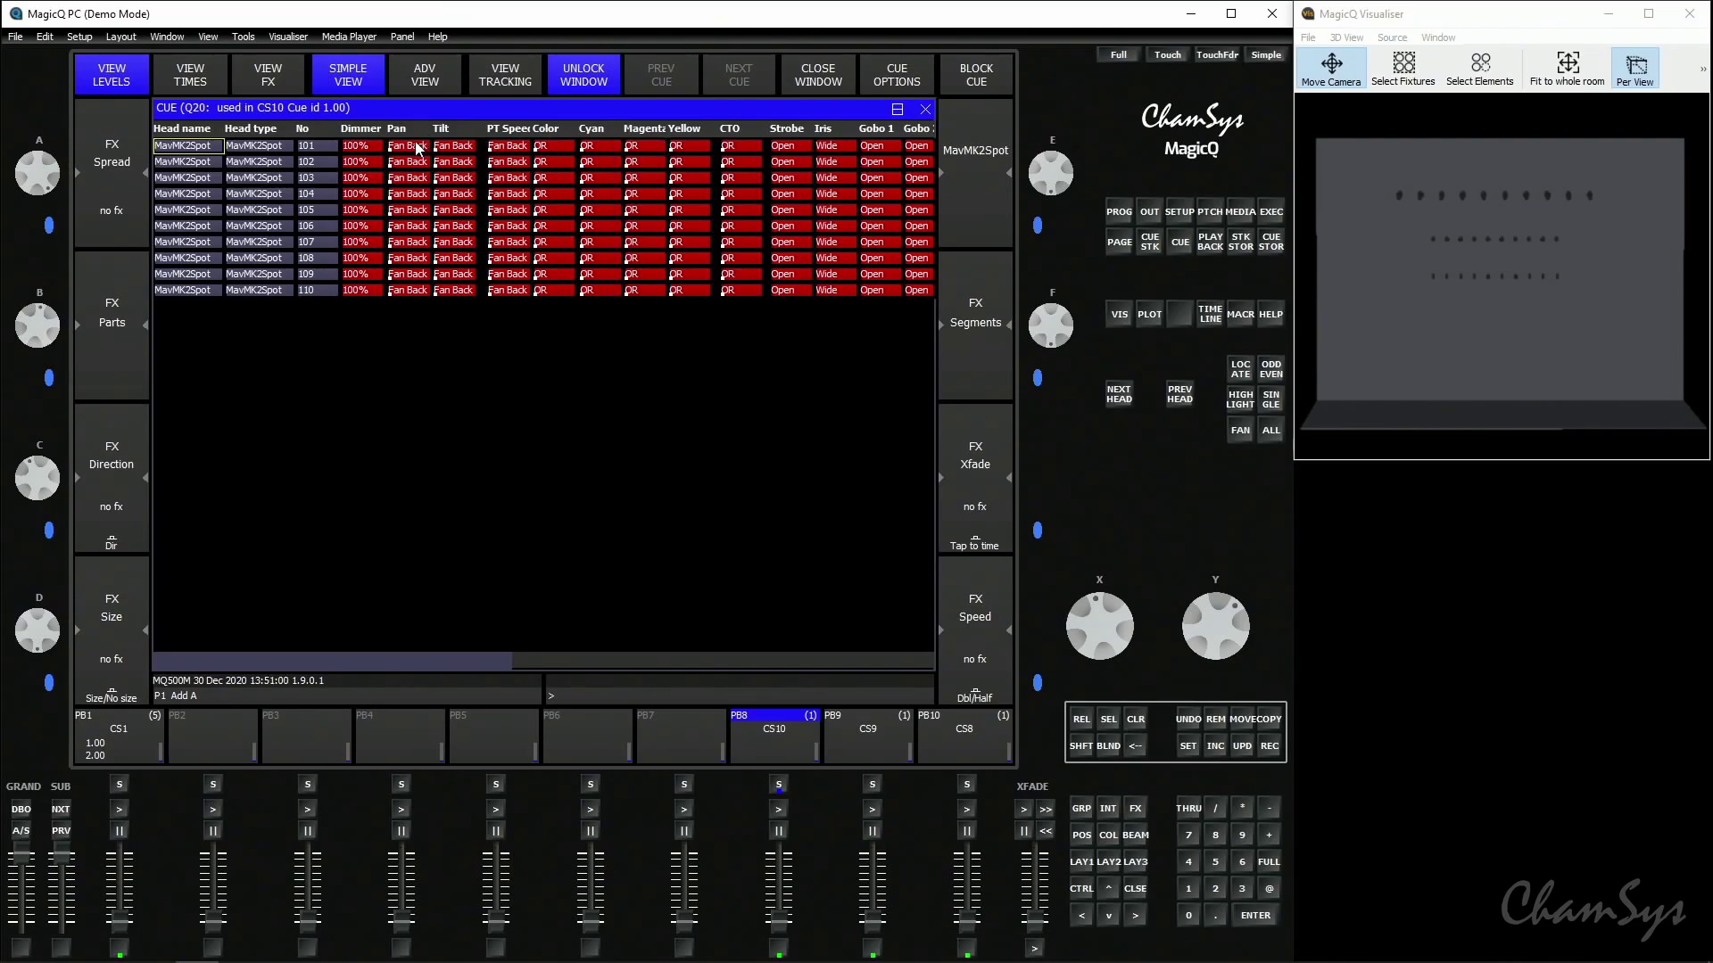
drag(389, 162, 463, 159)
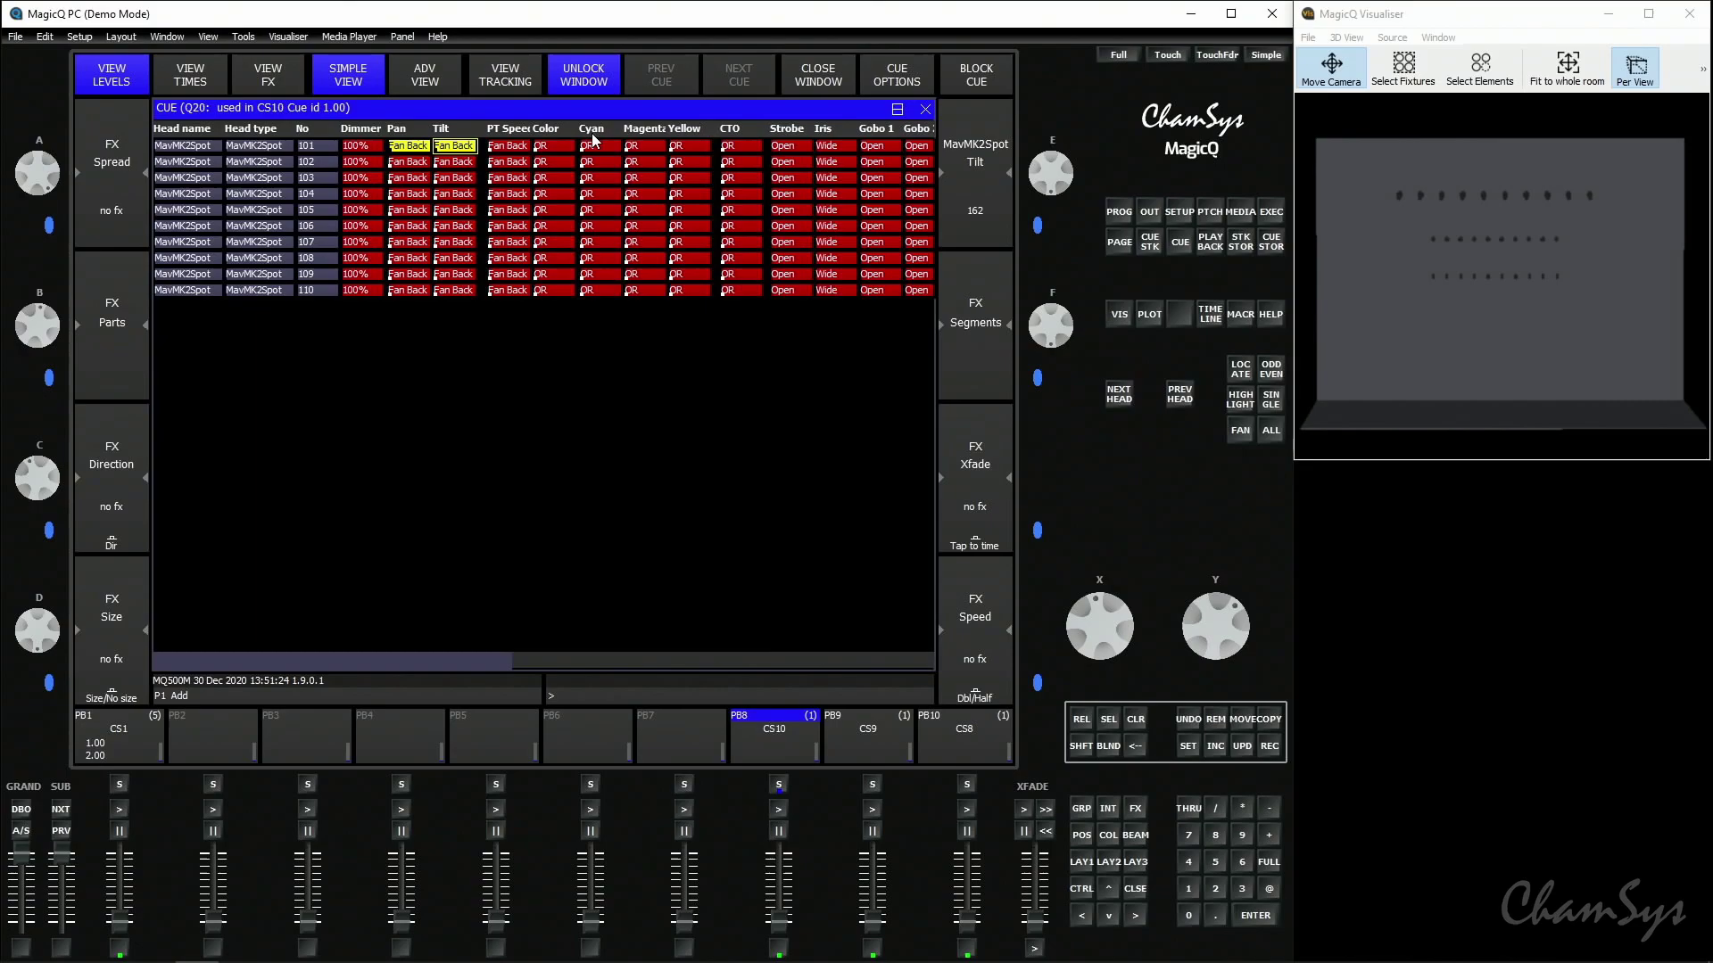
drag(596, 150, 730, 150)
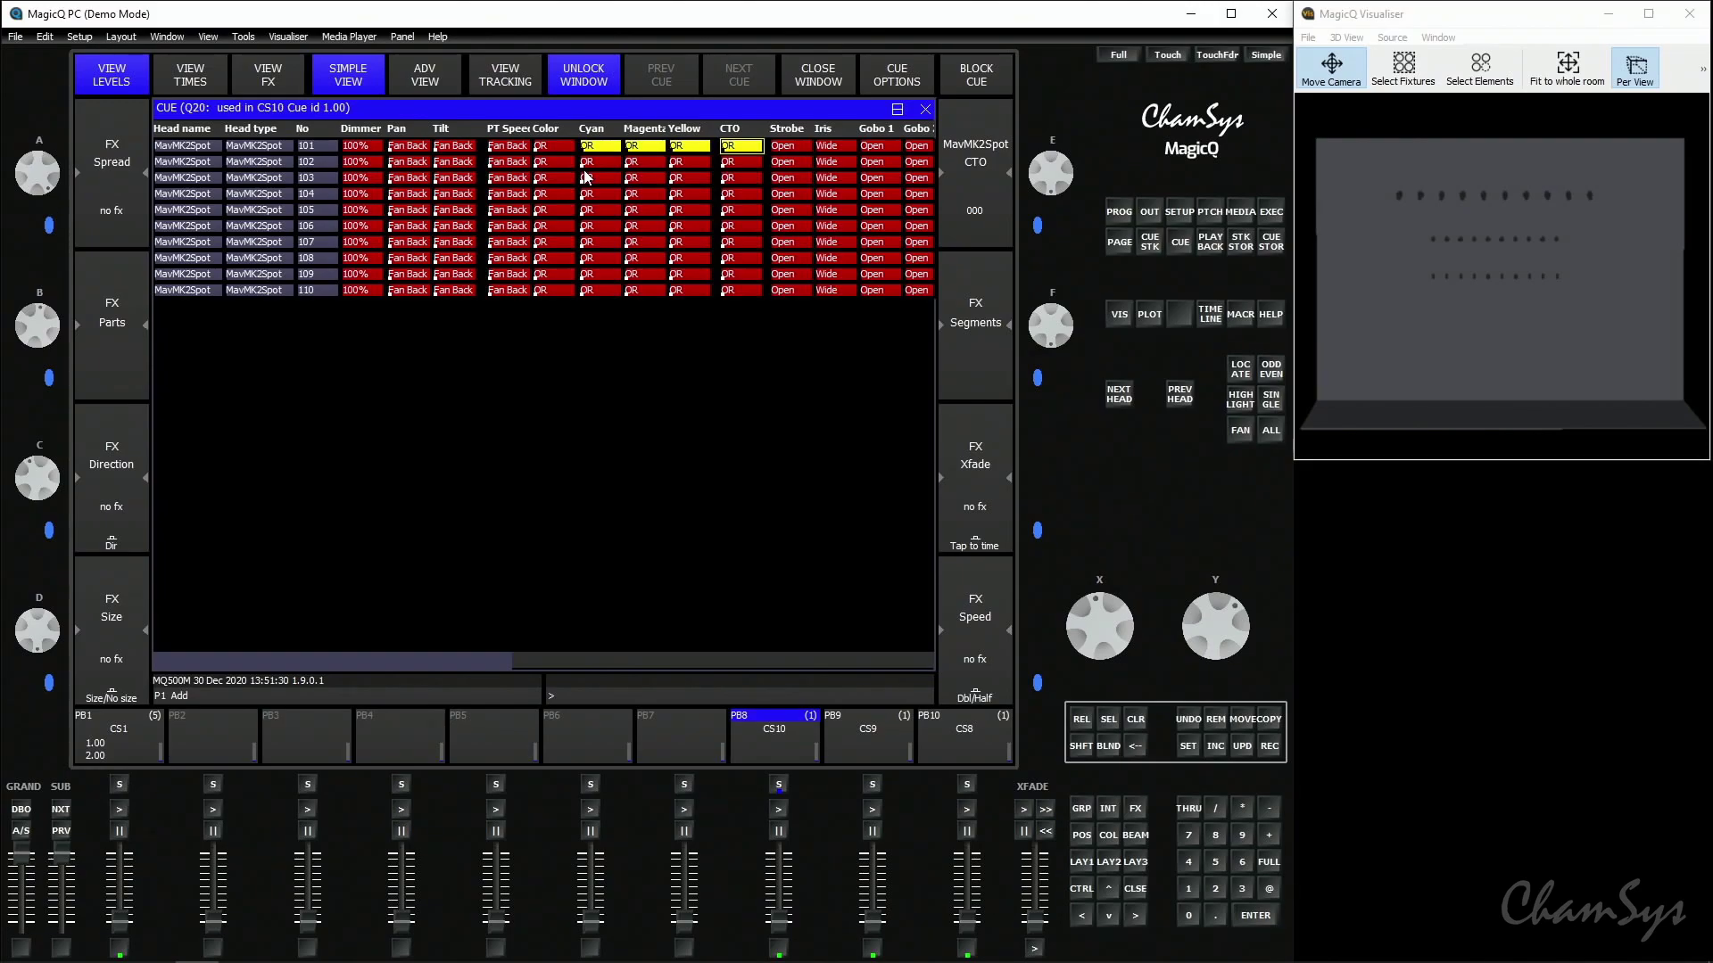
click(890, 741)
click(951, 736)
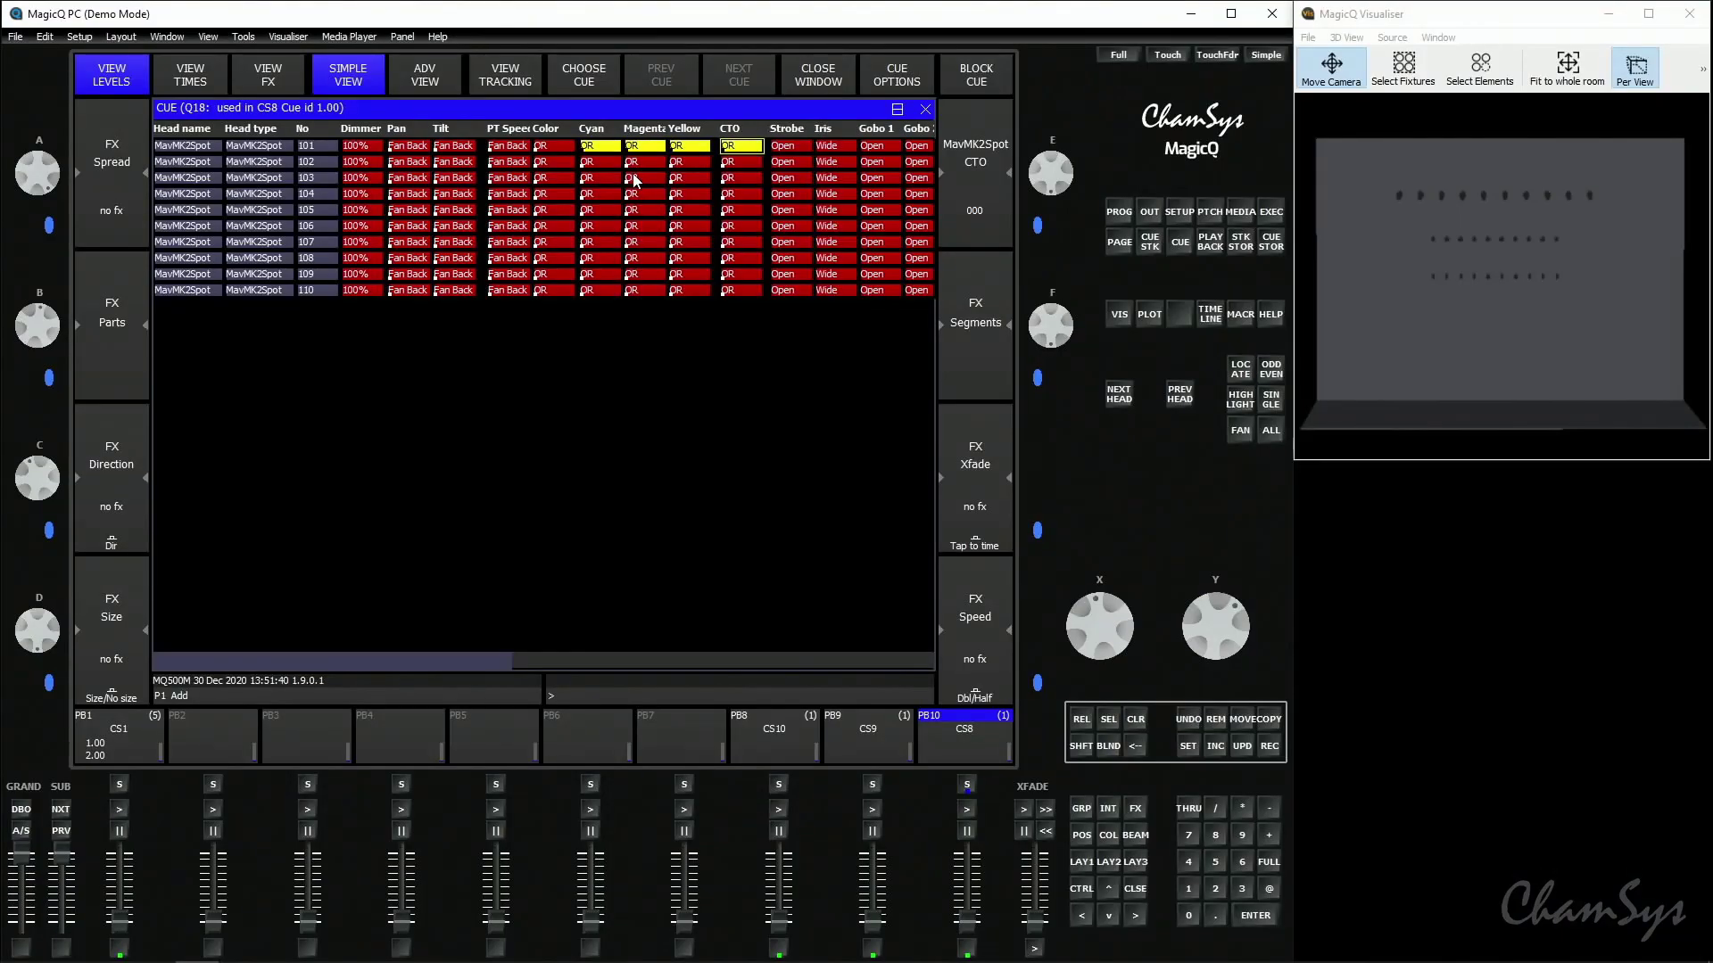
click(1088, 862)
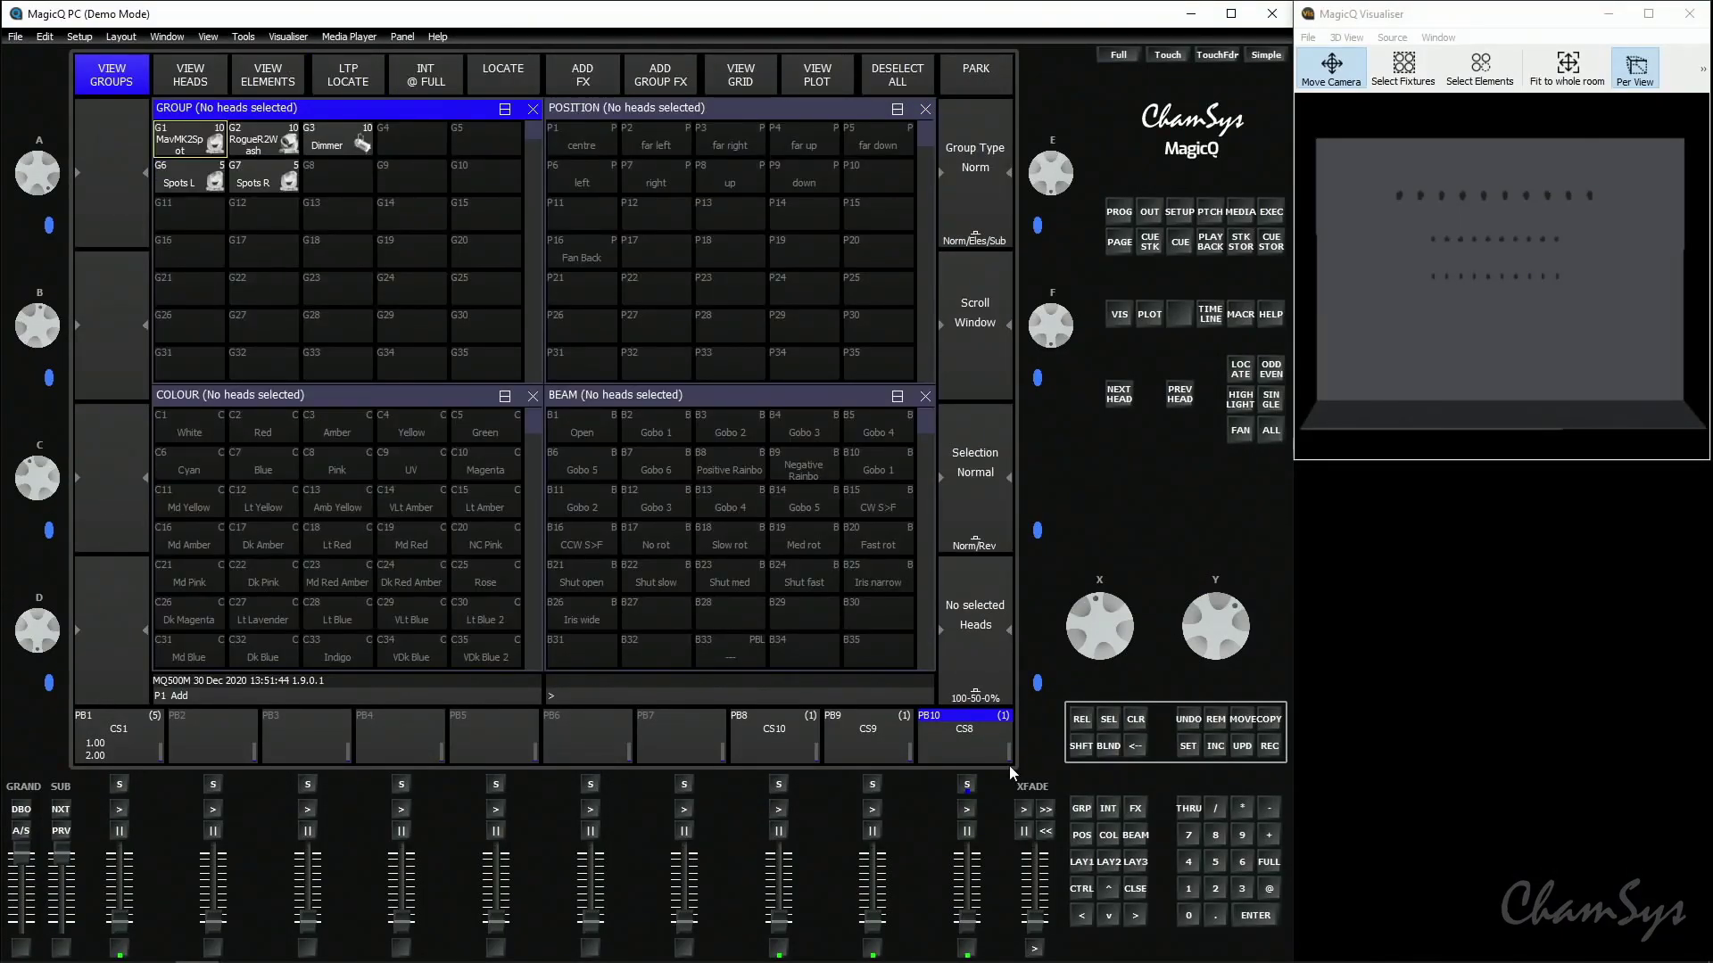
- Lower the spots' tilt to 9 and update the Fan Back palette P16 with it
click(190, 136)
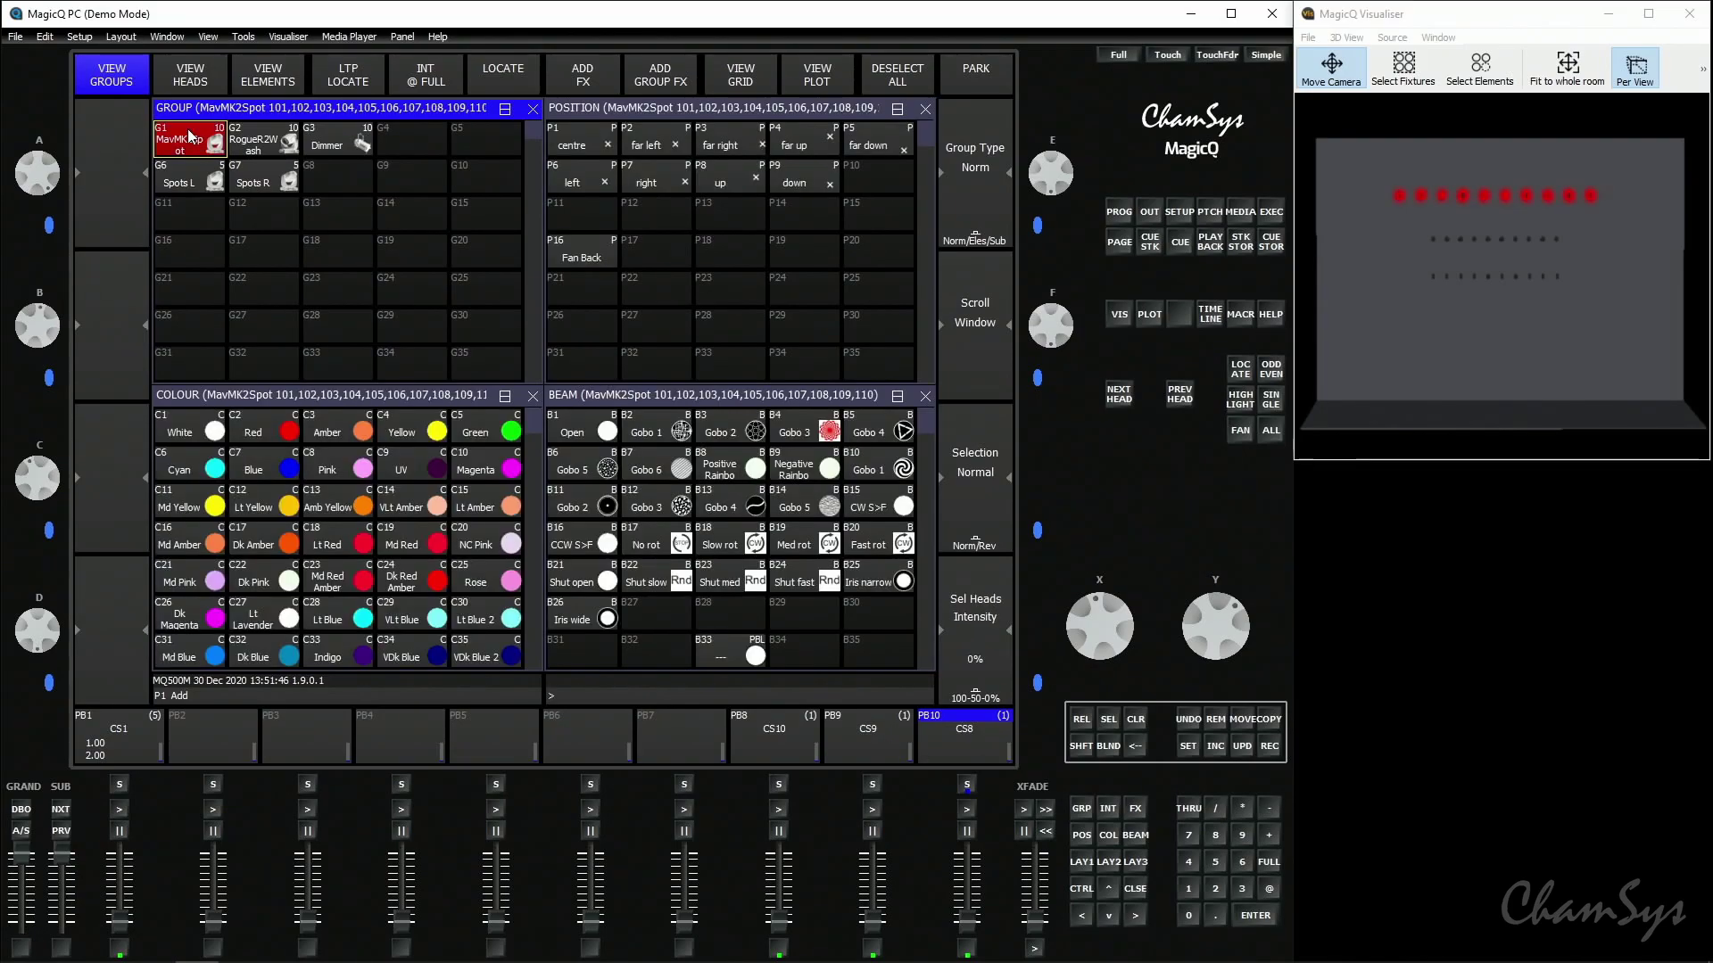
click(498, 82)
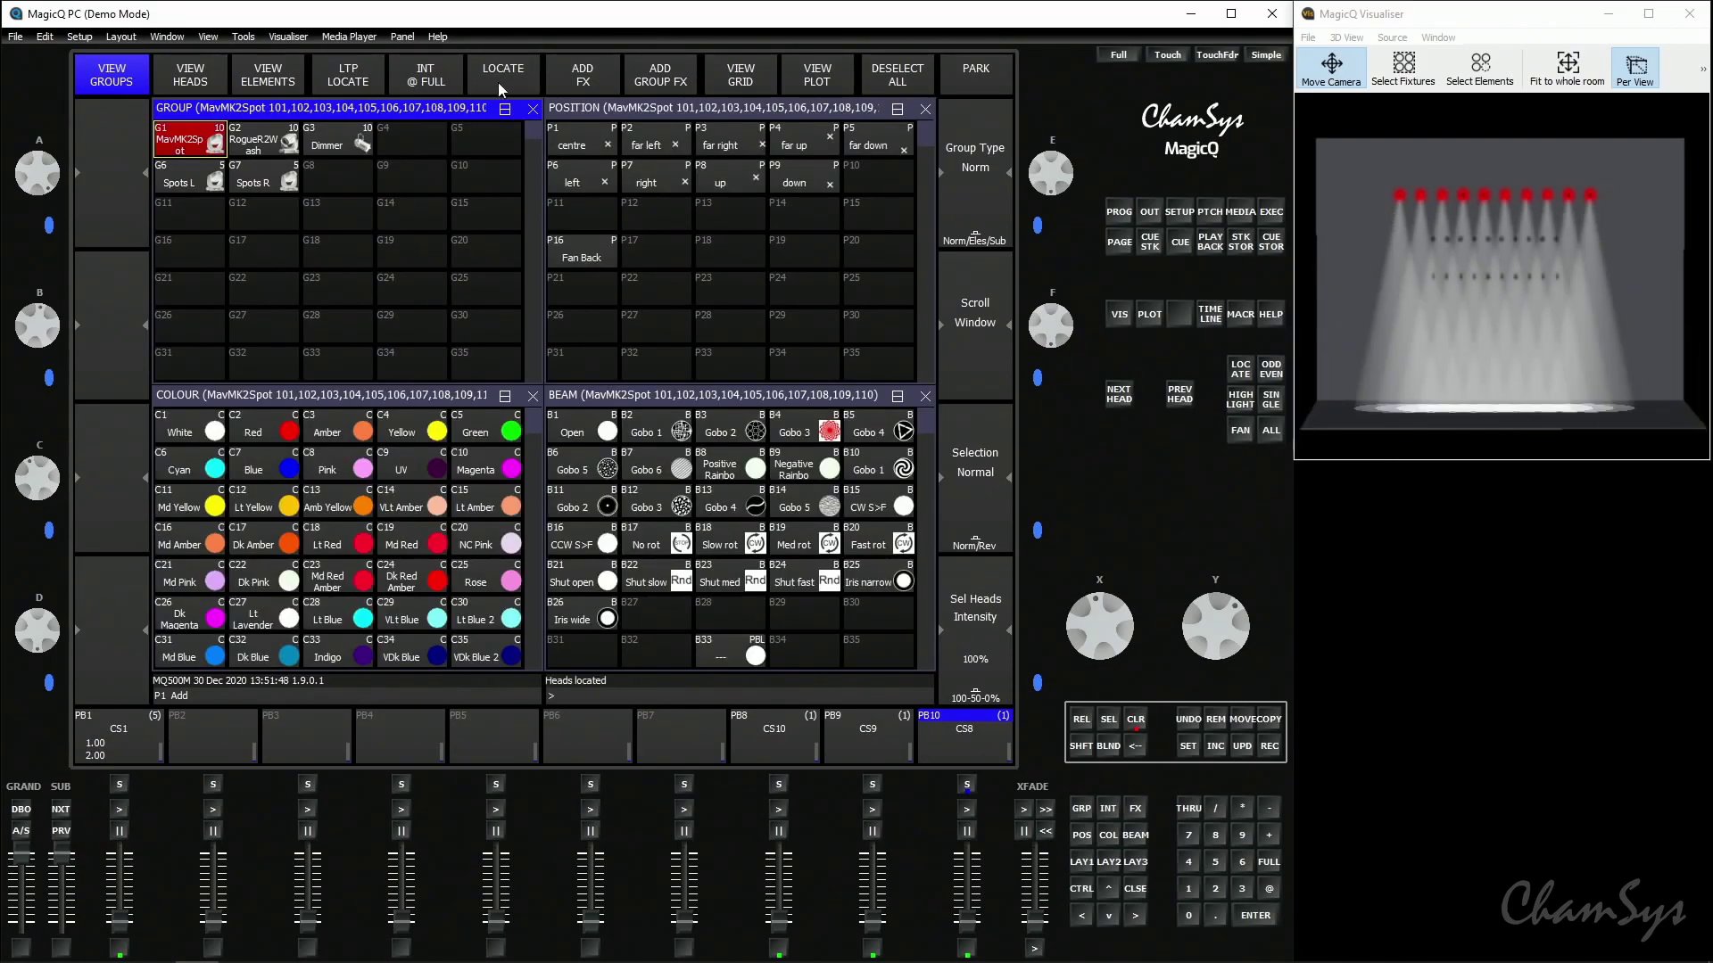
click(603, 253)
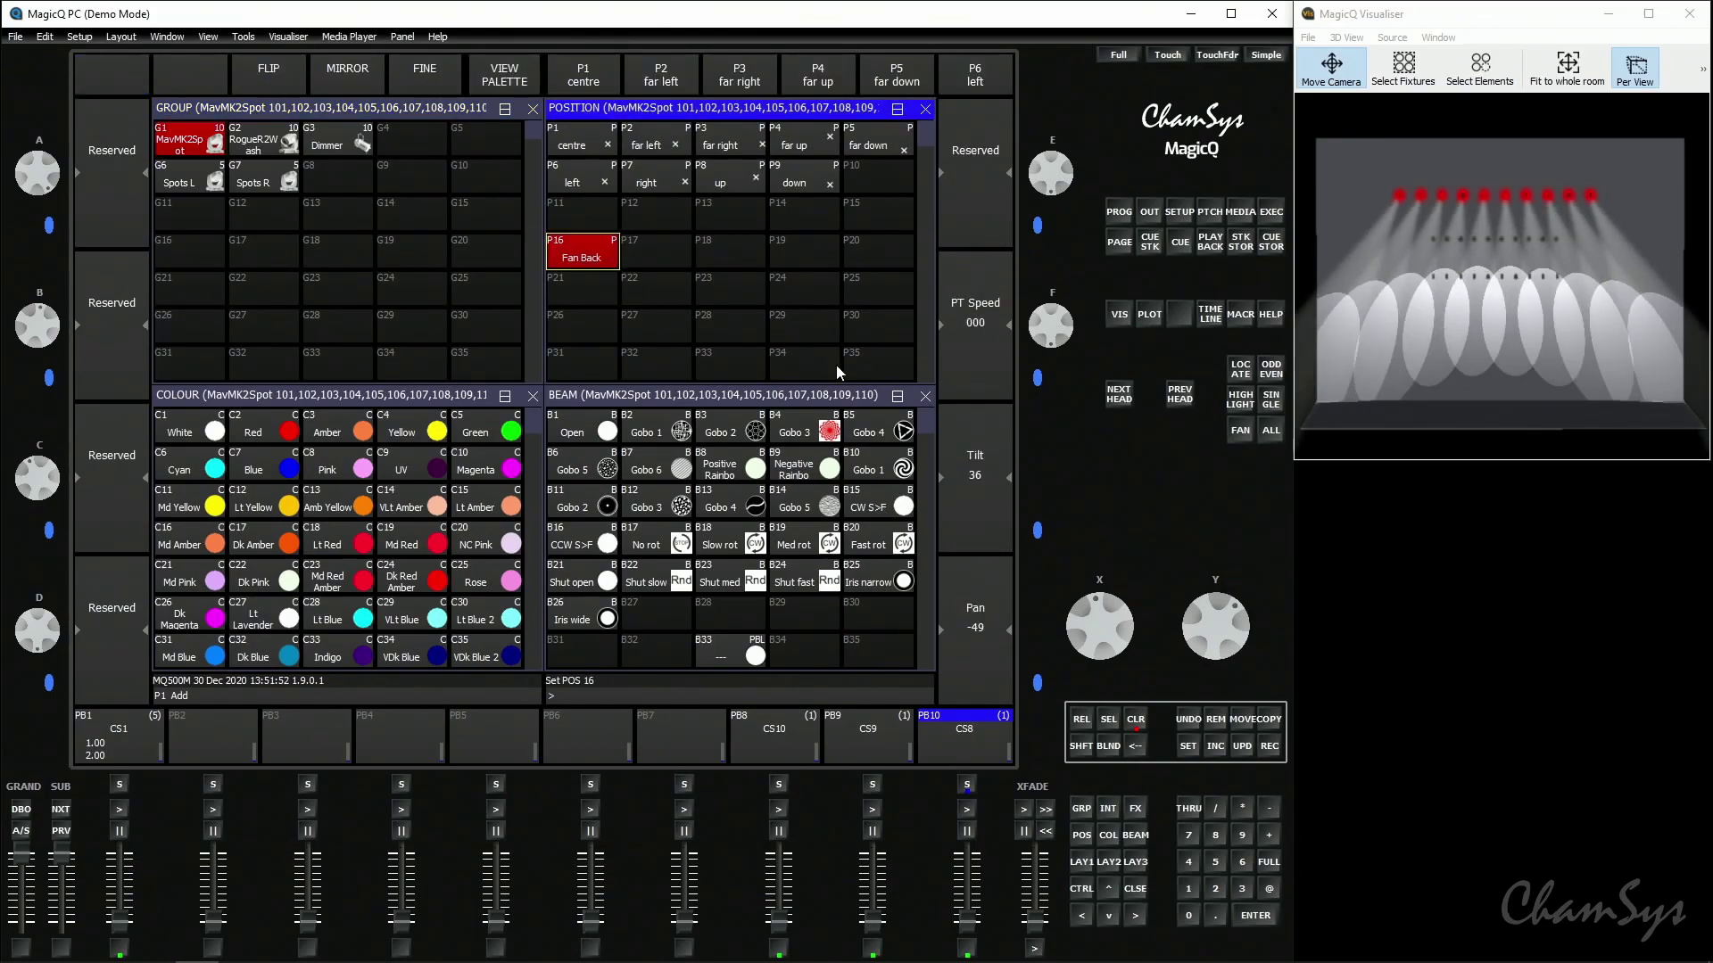
scroll(1222, 614, down, 5)
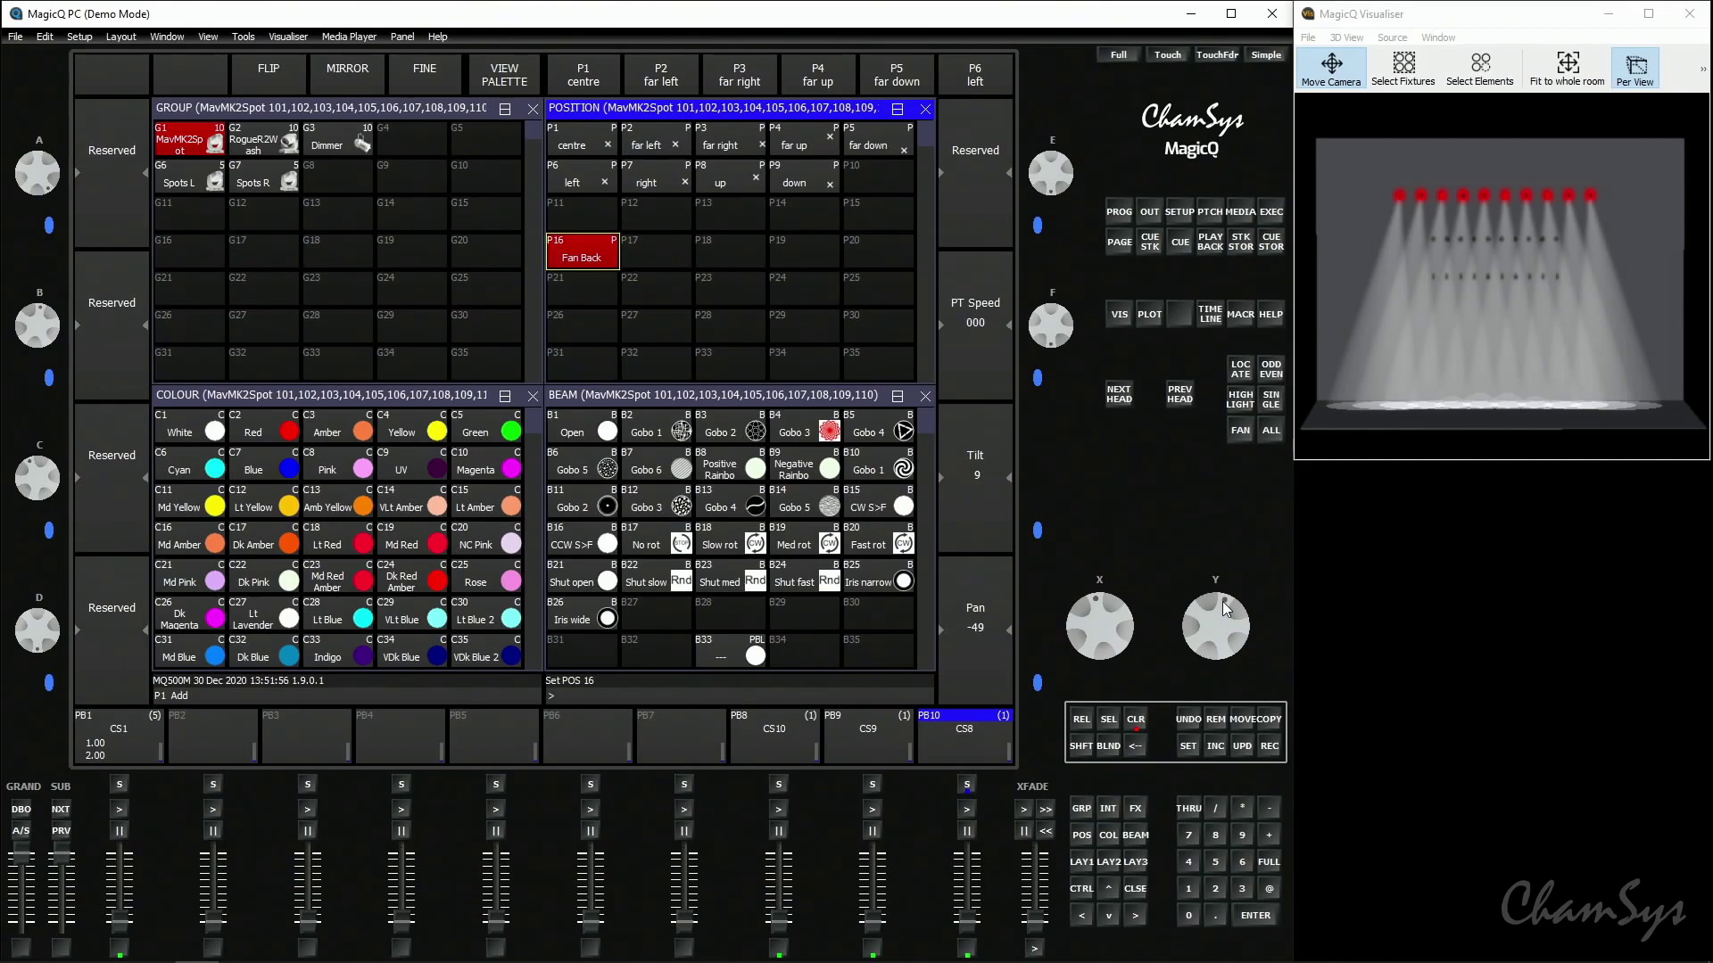
click(1276, 751)
click(596, 267)
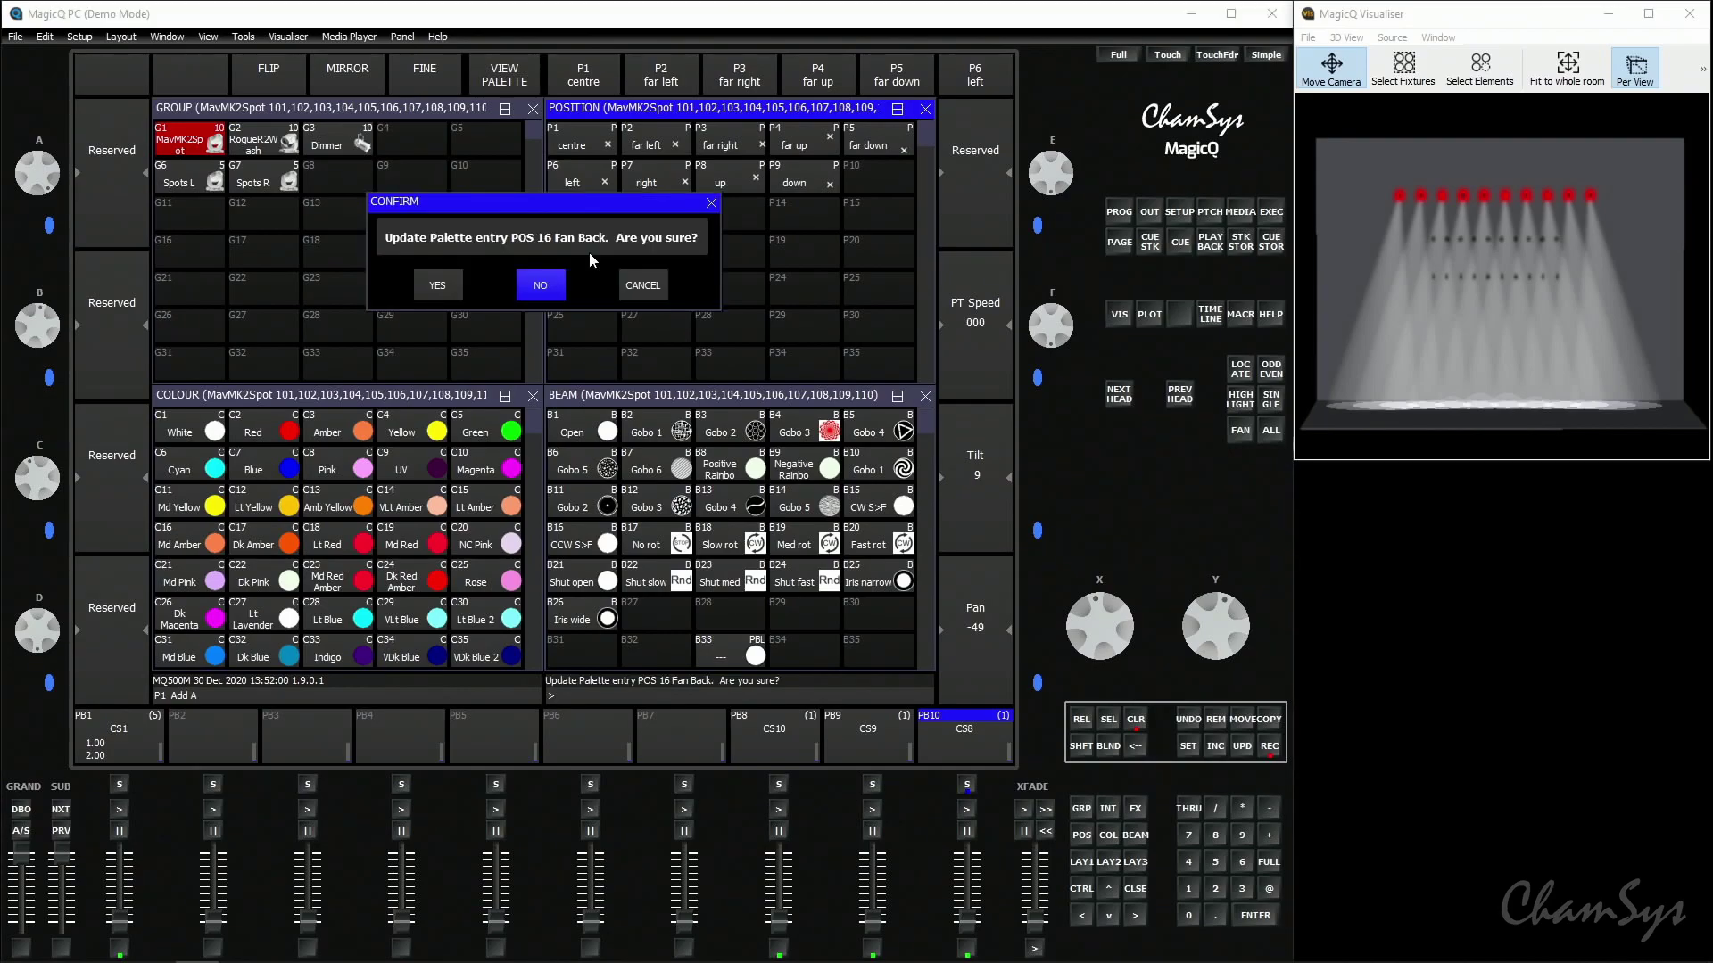
click(427, 281)
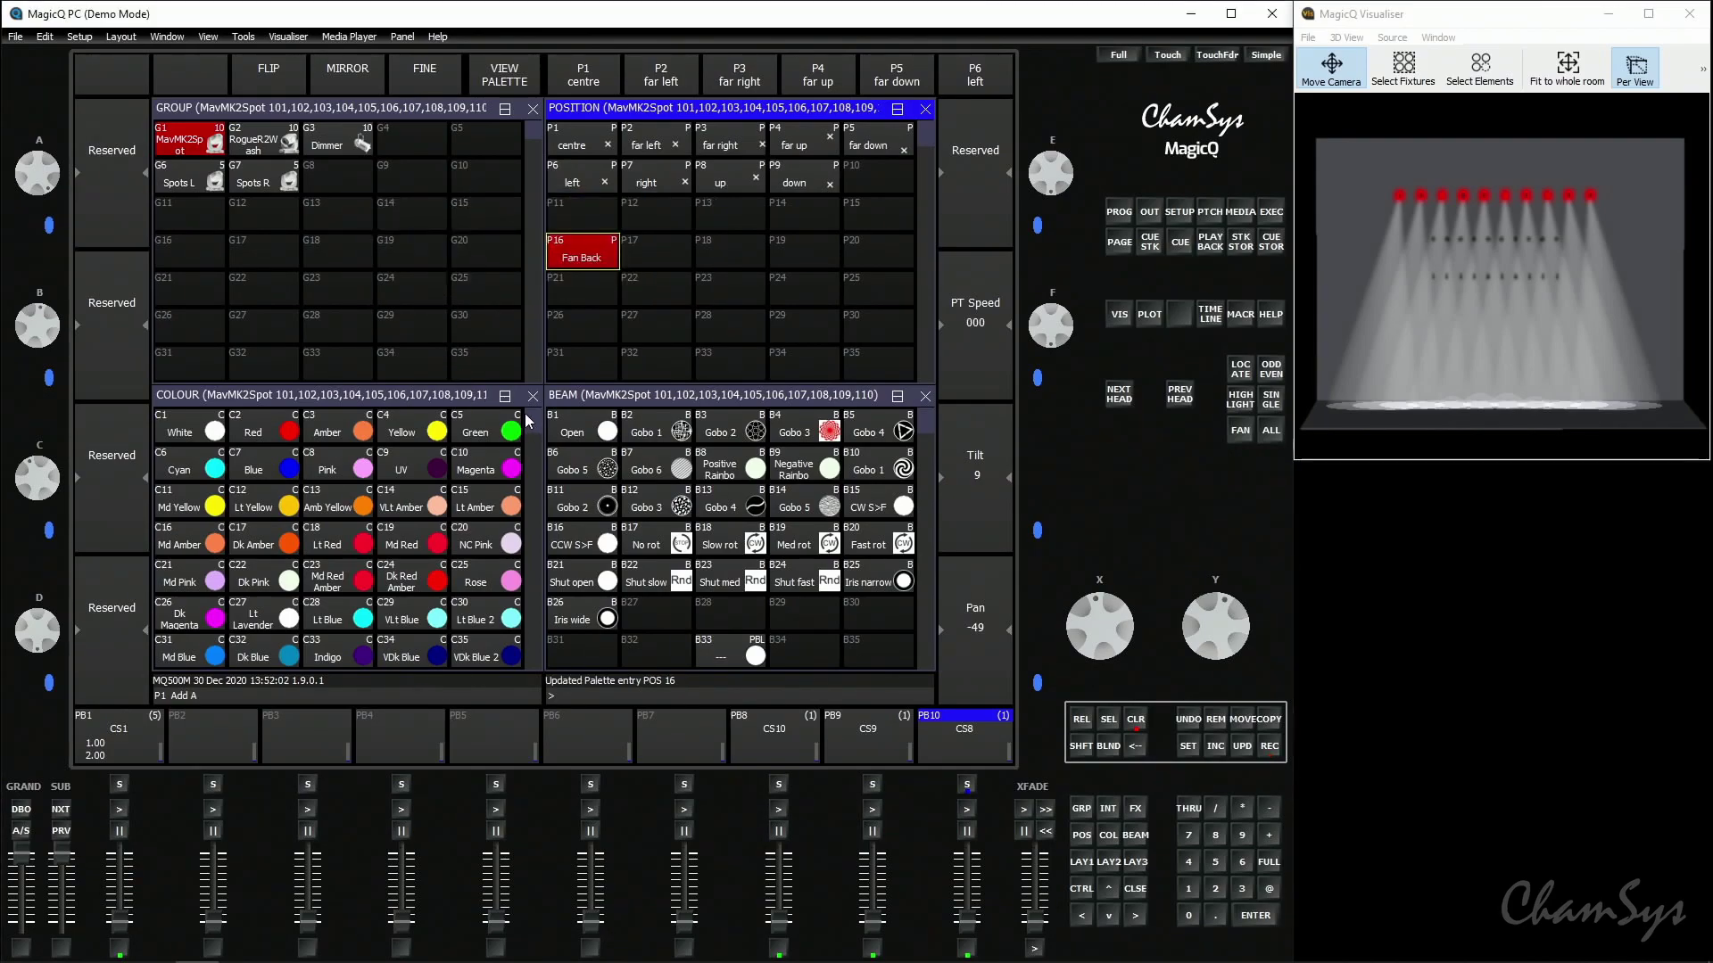
- Lower Magenta in OR to about 22%, update palette C46, and clear the programmer
click(465, 399)
scroll(453, 435, down, 3)
click(179, 658)
drag(31, 350, 38, 289)
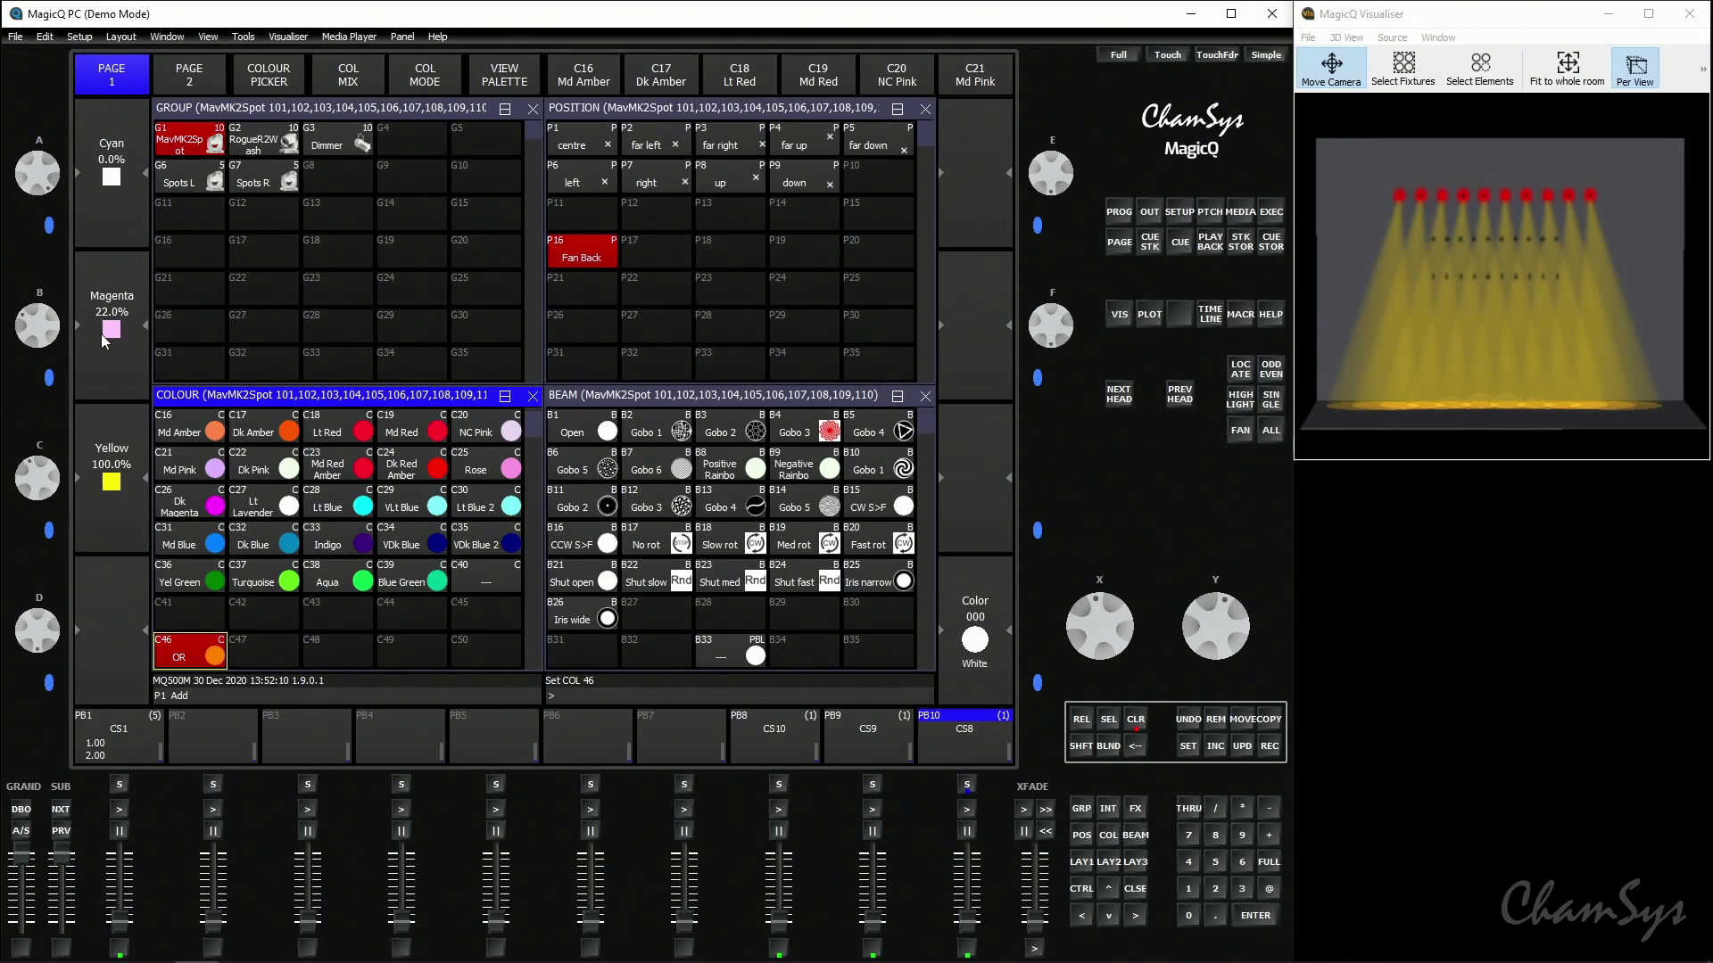
click(1281, 751)
click(192, 652)
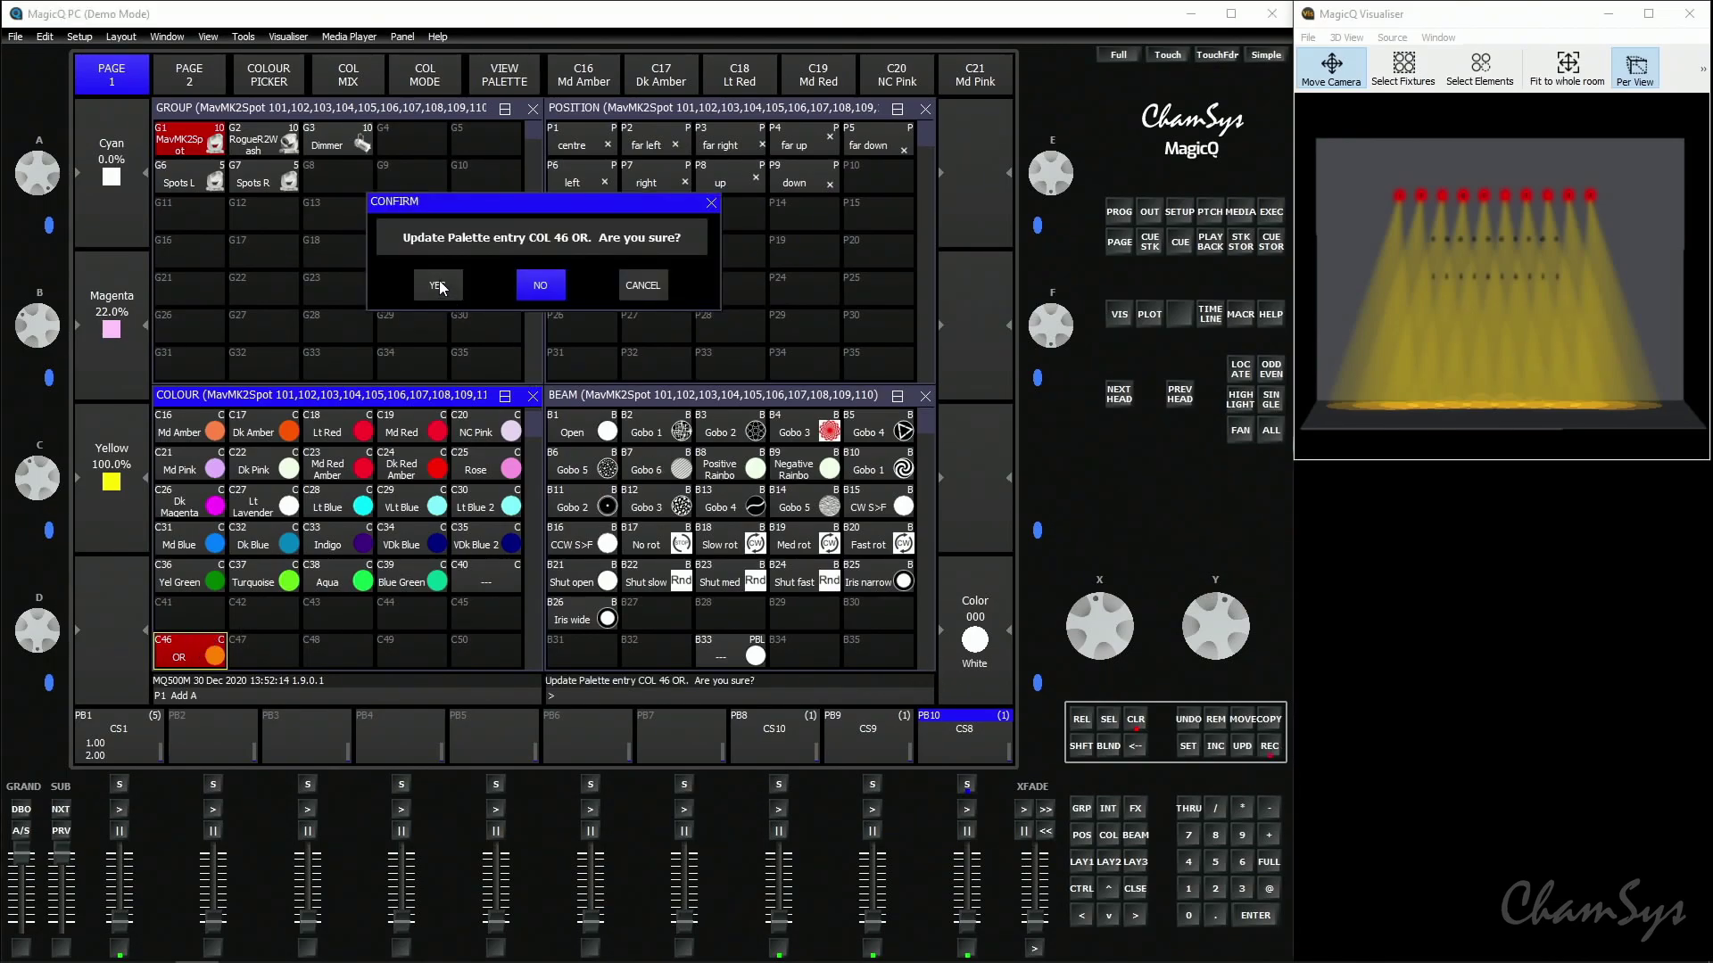
click(438, 284)
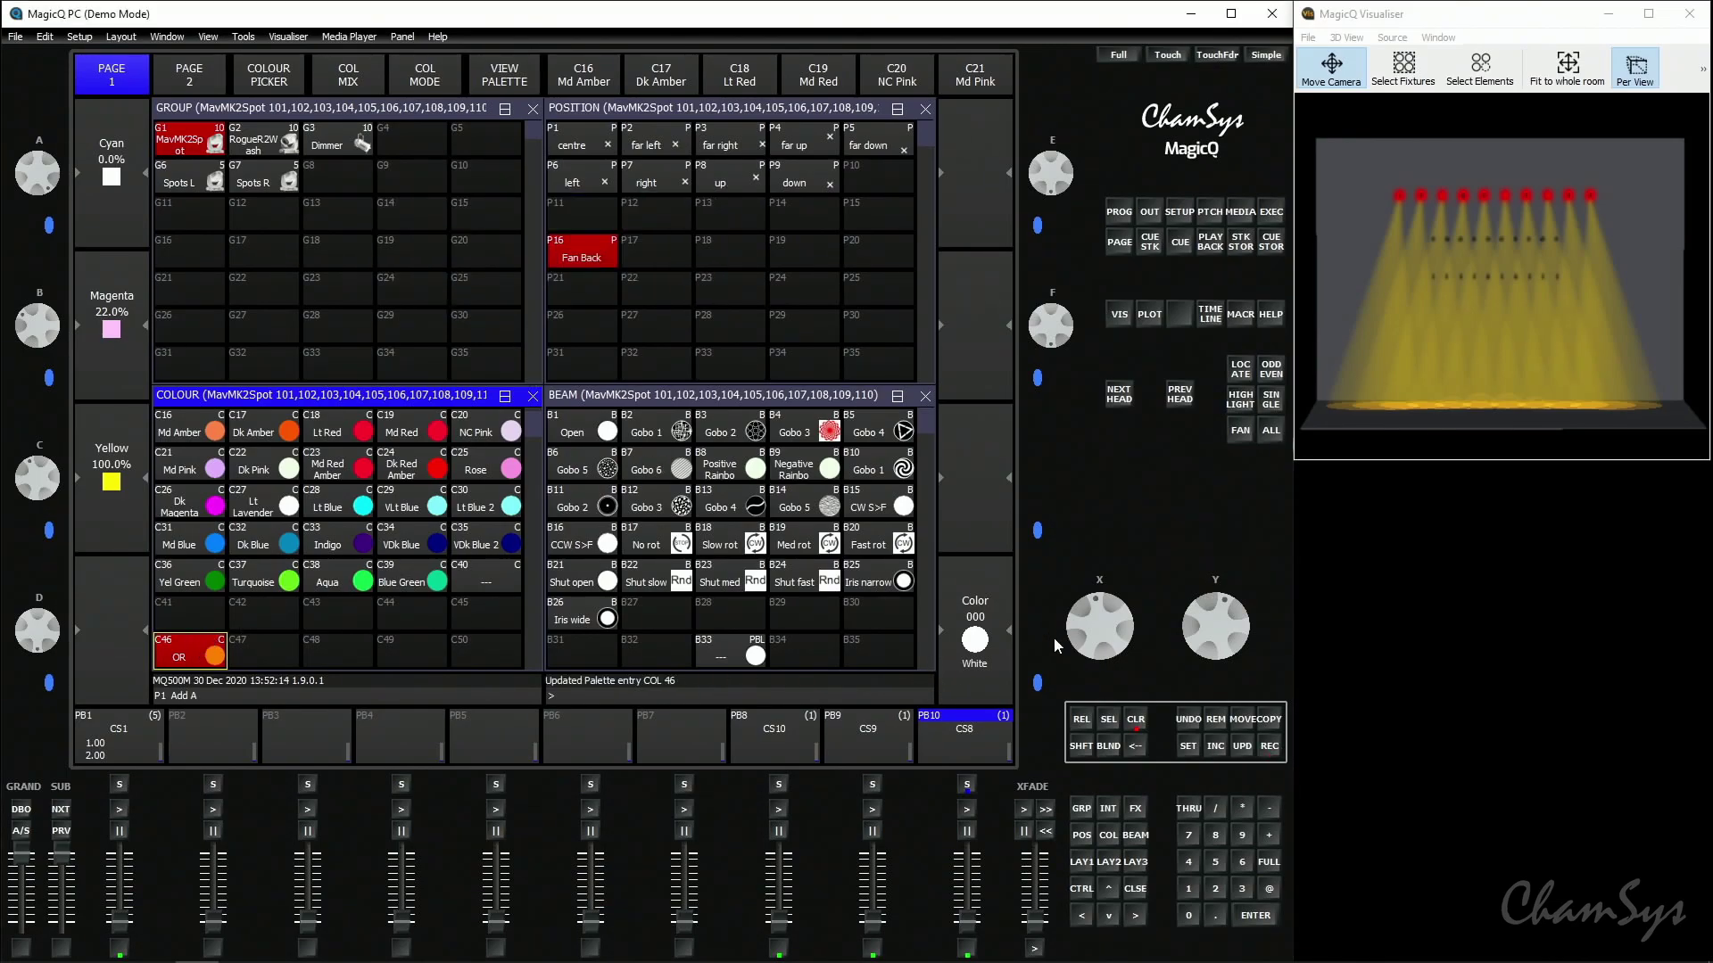
click(1137, 722)
drag(967, 920, 778, 920)
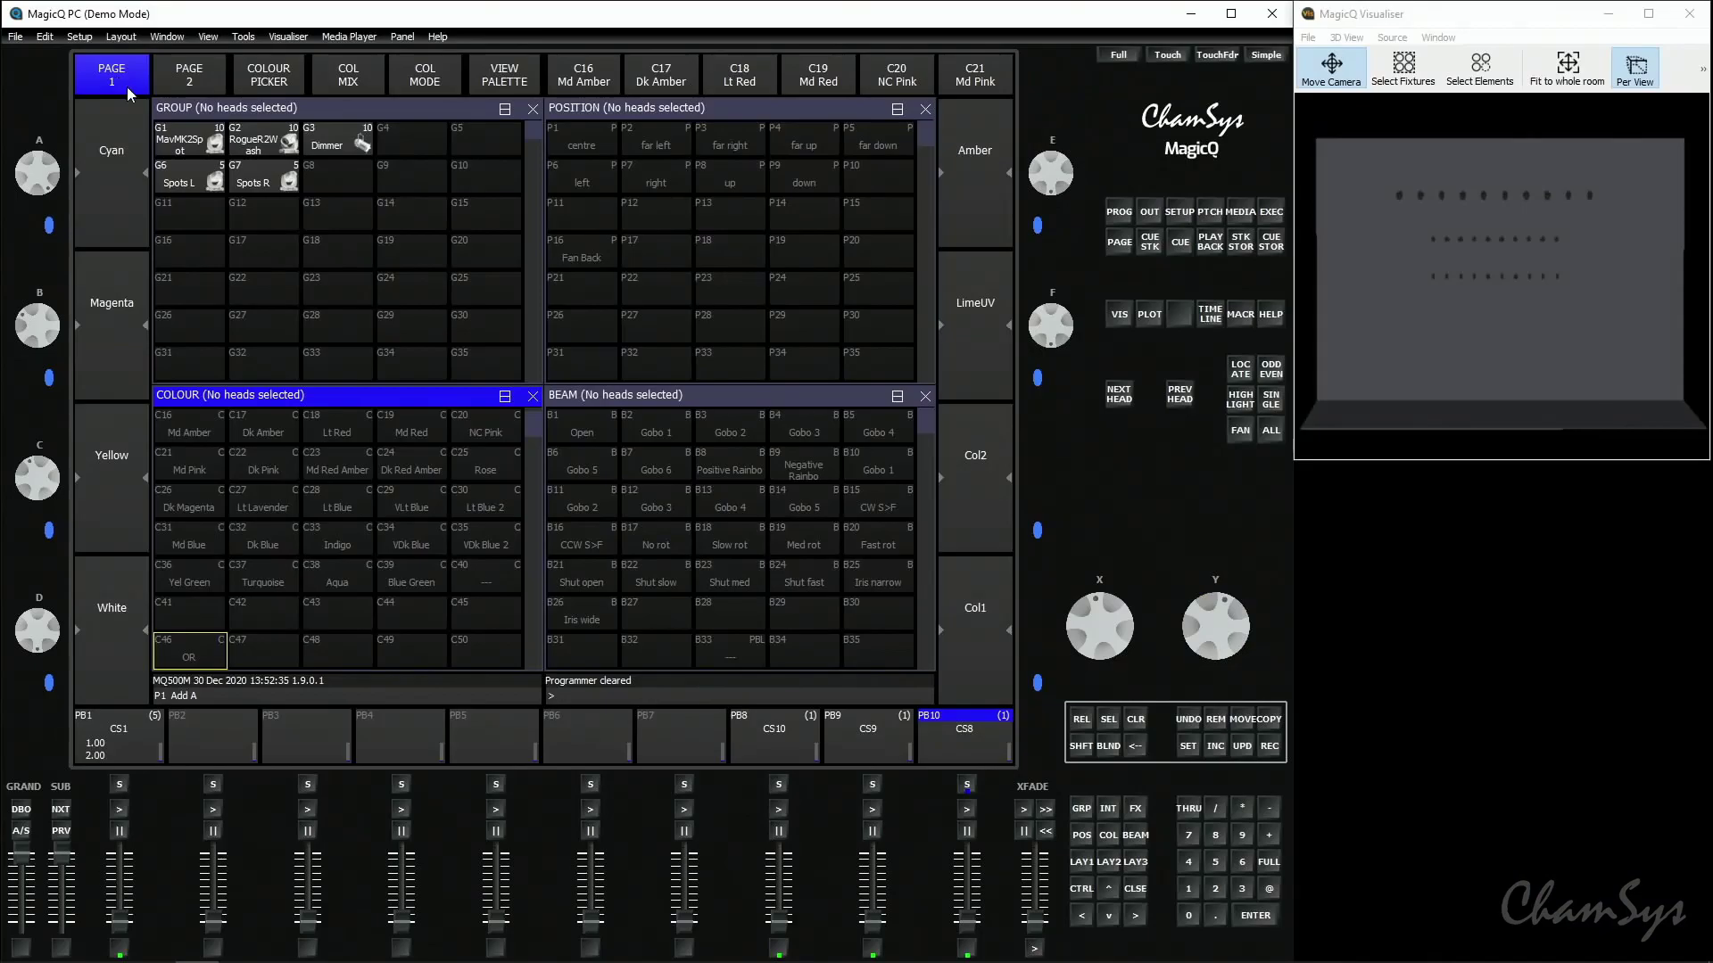
- Select and locate the MavMK2Spot group, then colour the spots Red
click(196, 137)
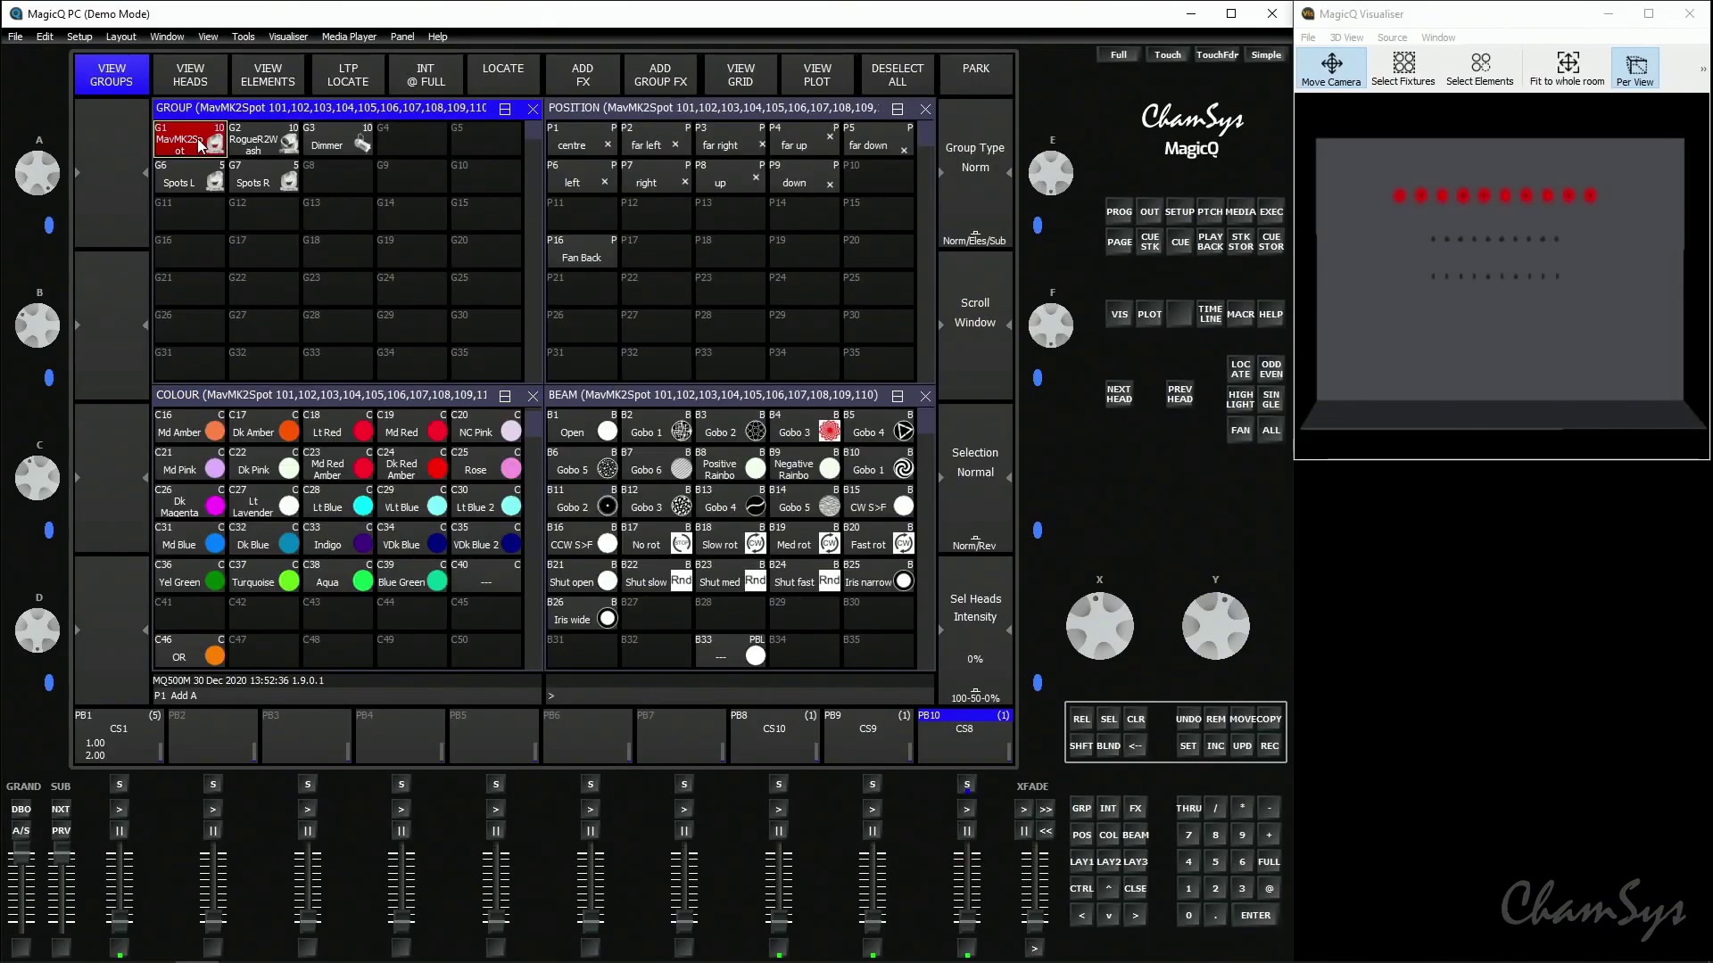
click(502, 75)
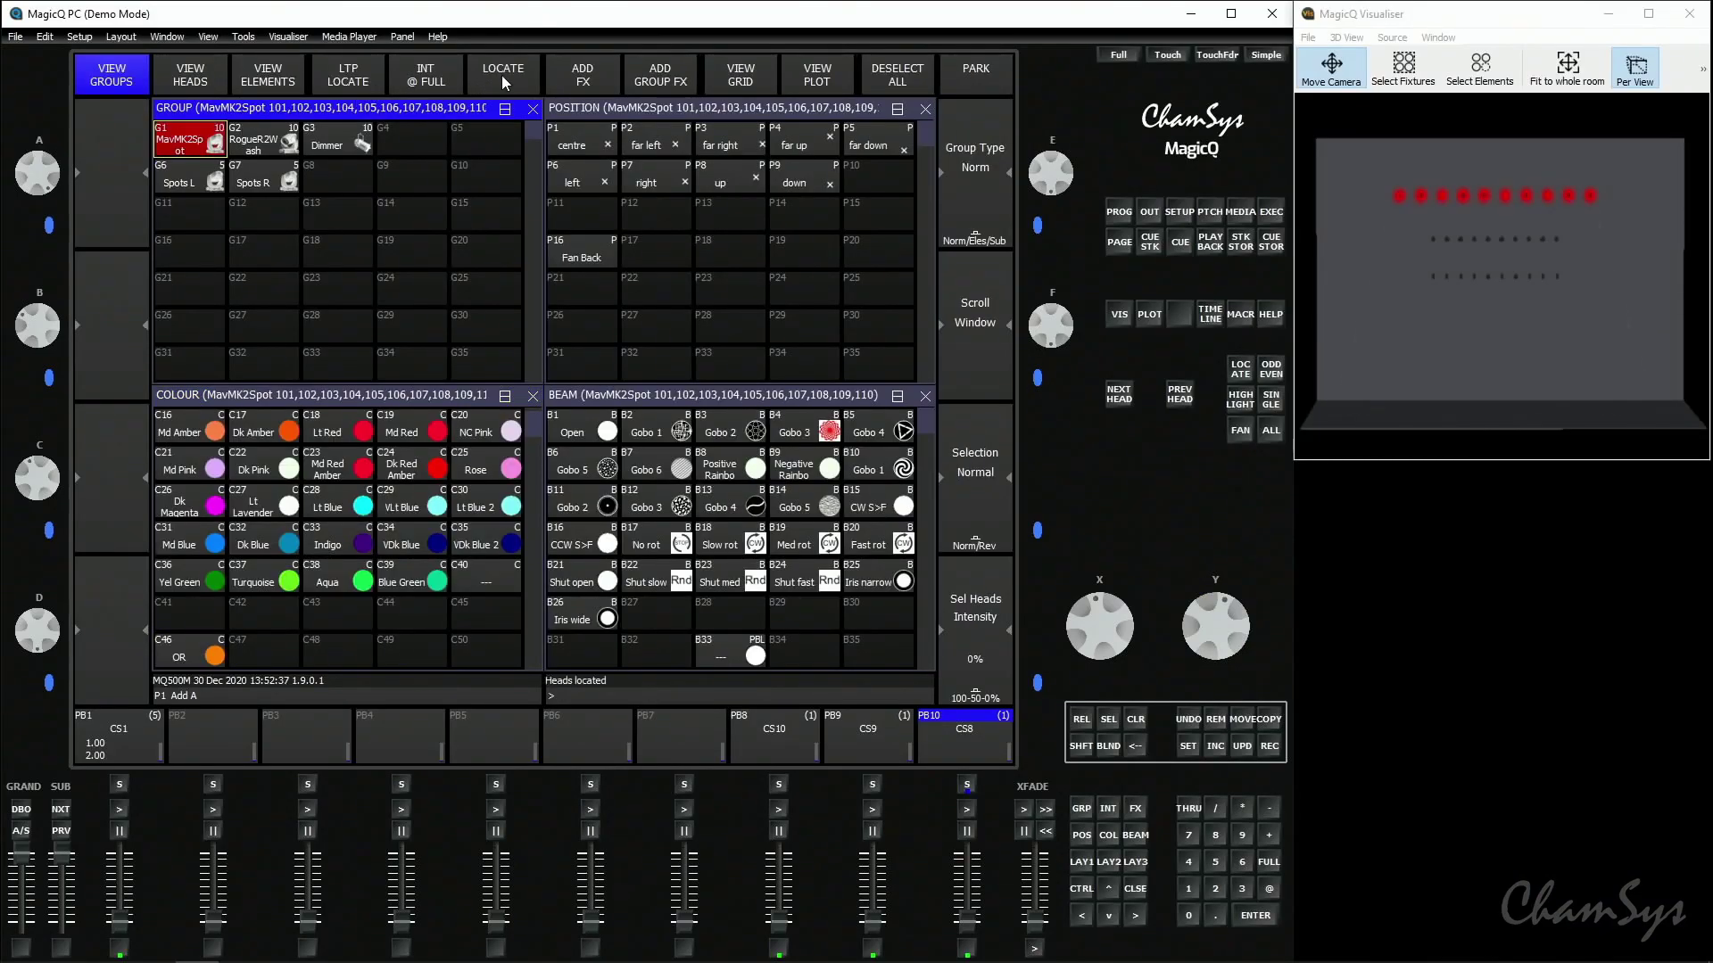
click(399, 398)
scroll(394, 469, up, 3)
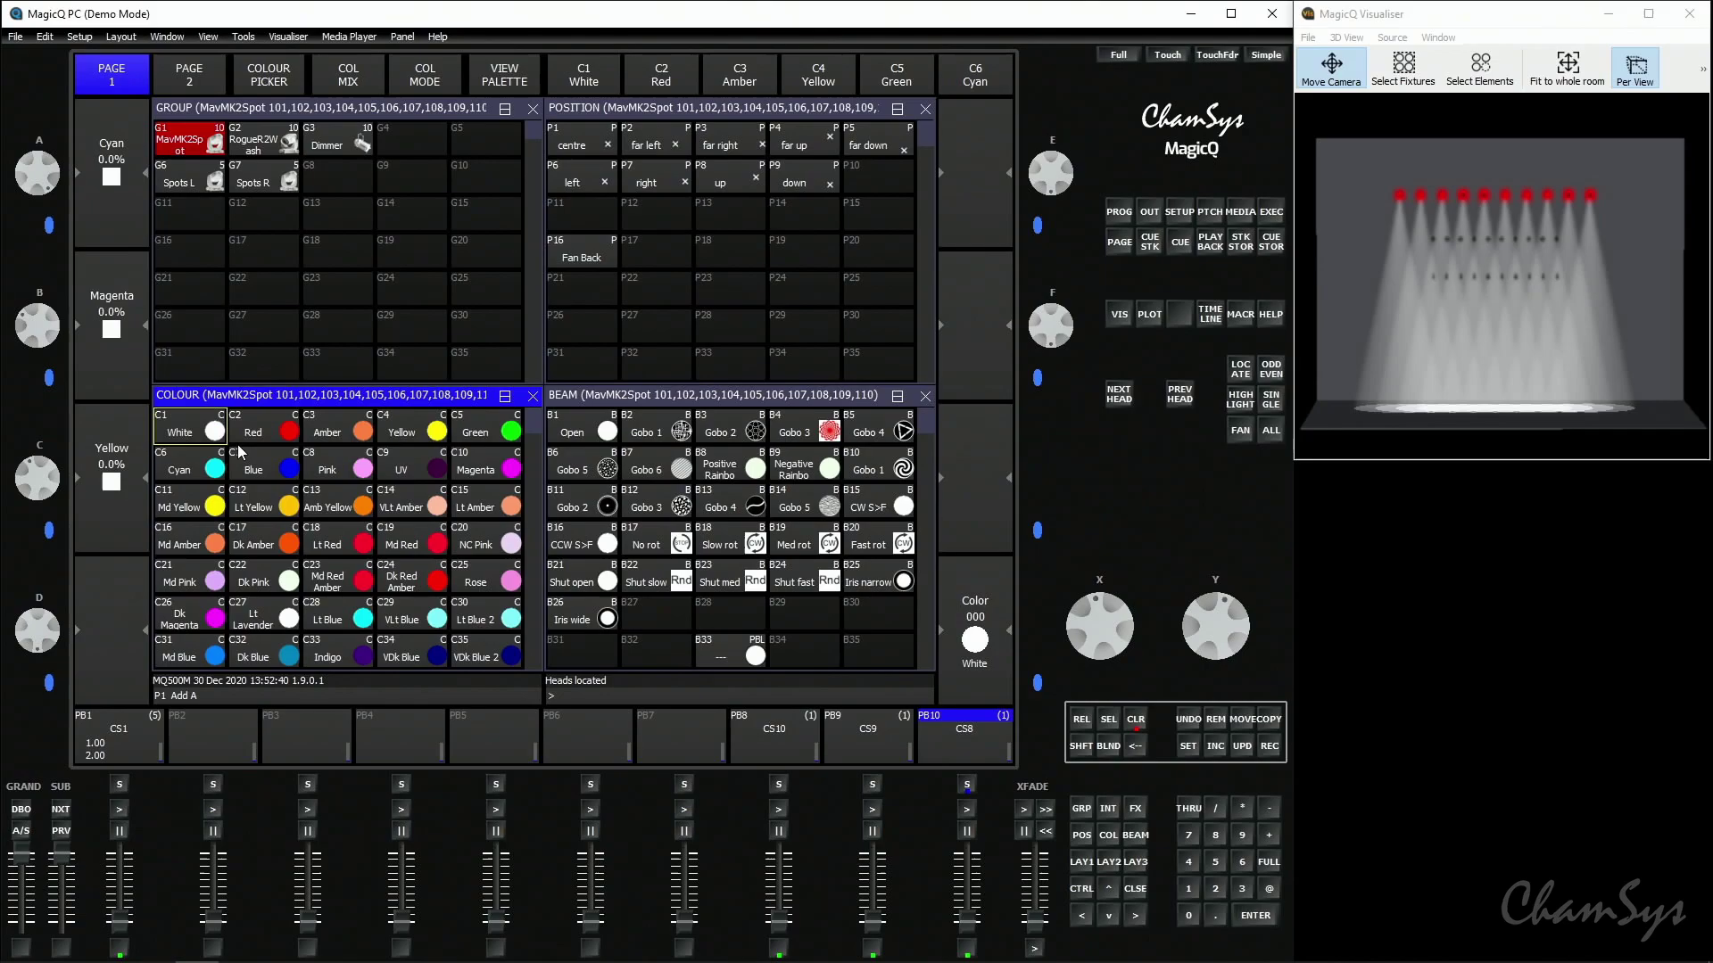
click(255, 436)
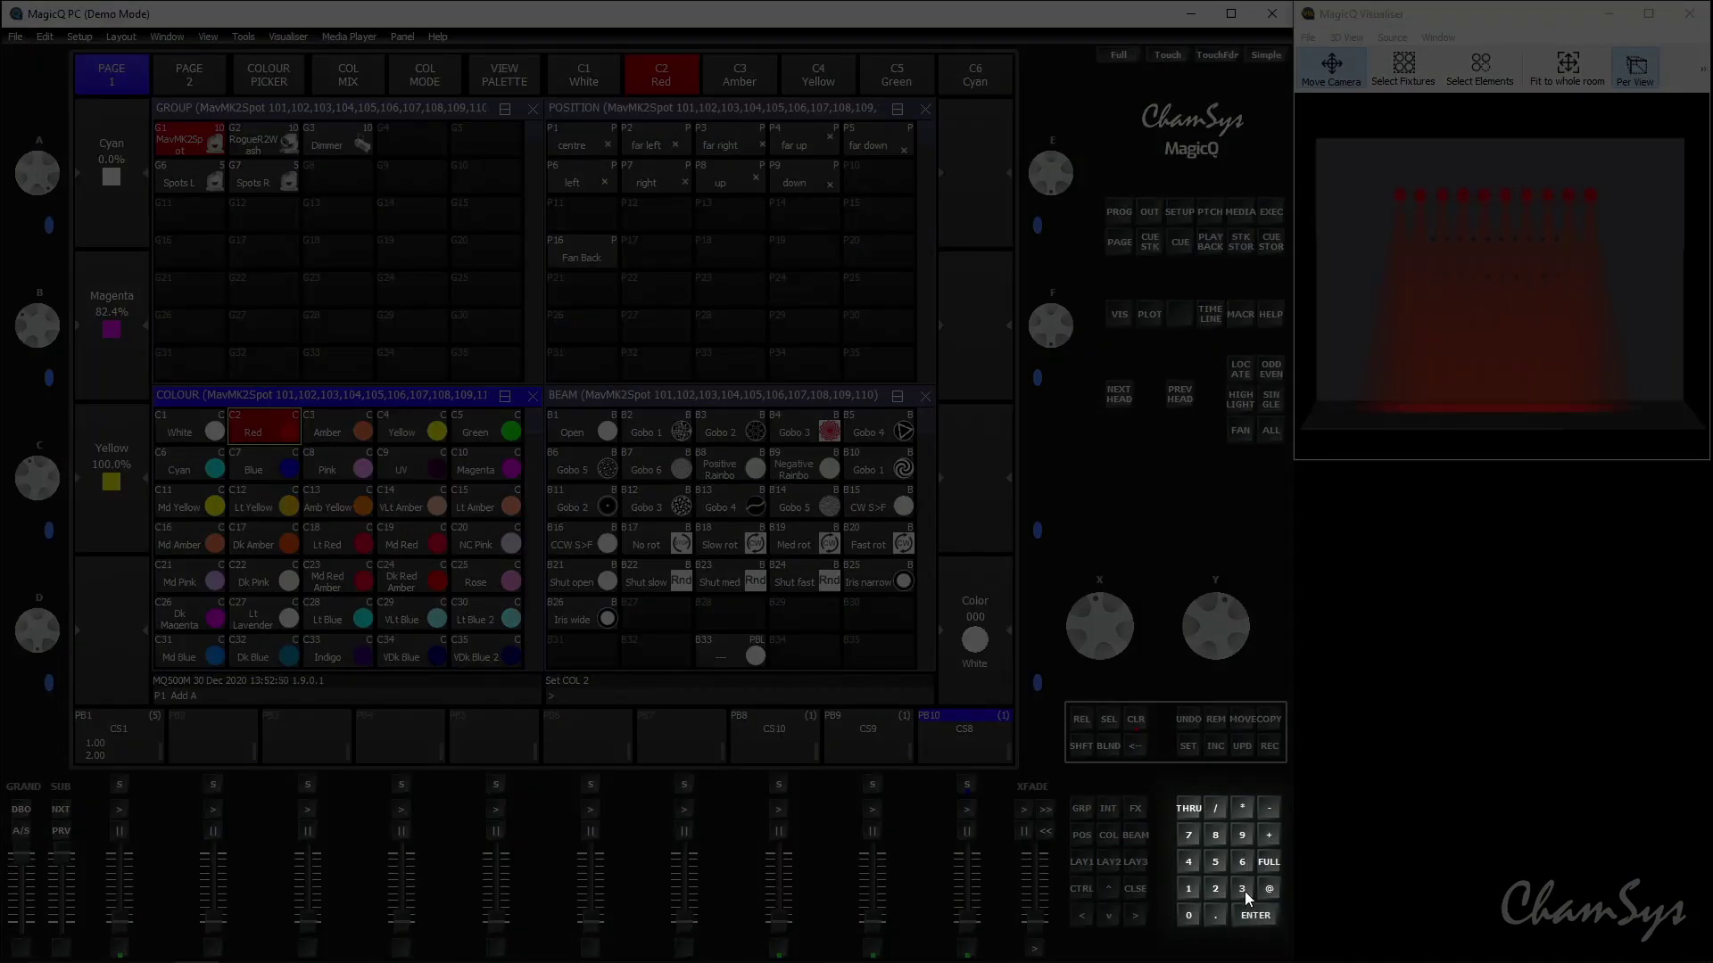
- Switch the spots to Green and apply the updated Fan Back position (tilt 9, pan -49)
click(1241, 888)
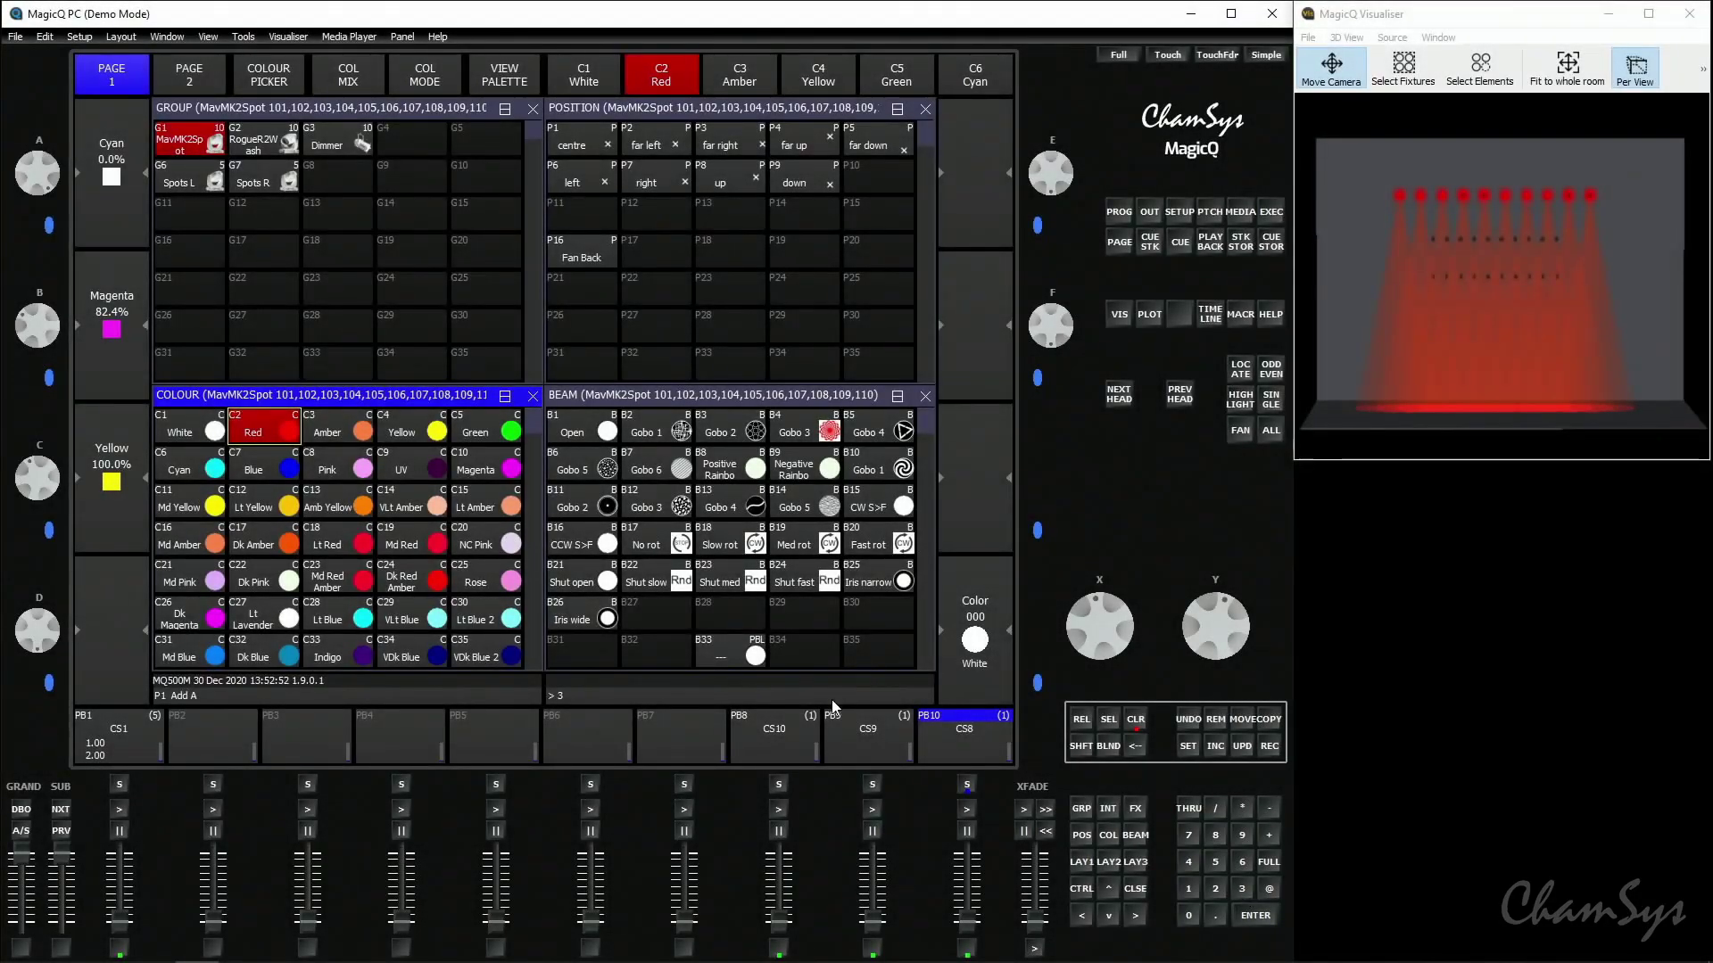
click(469, 434)
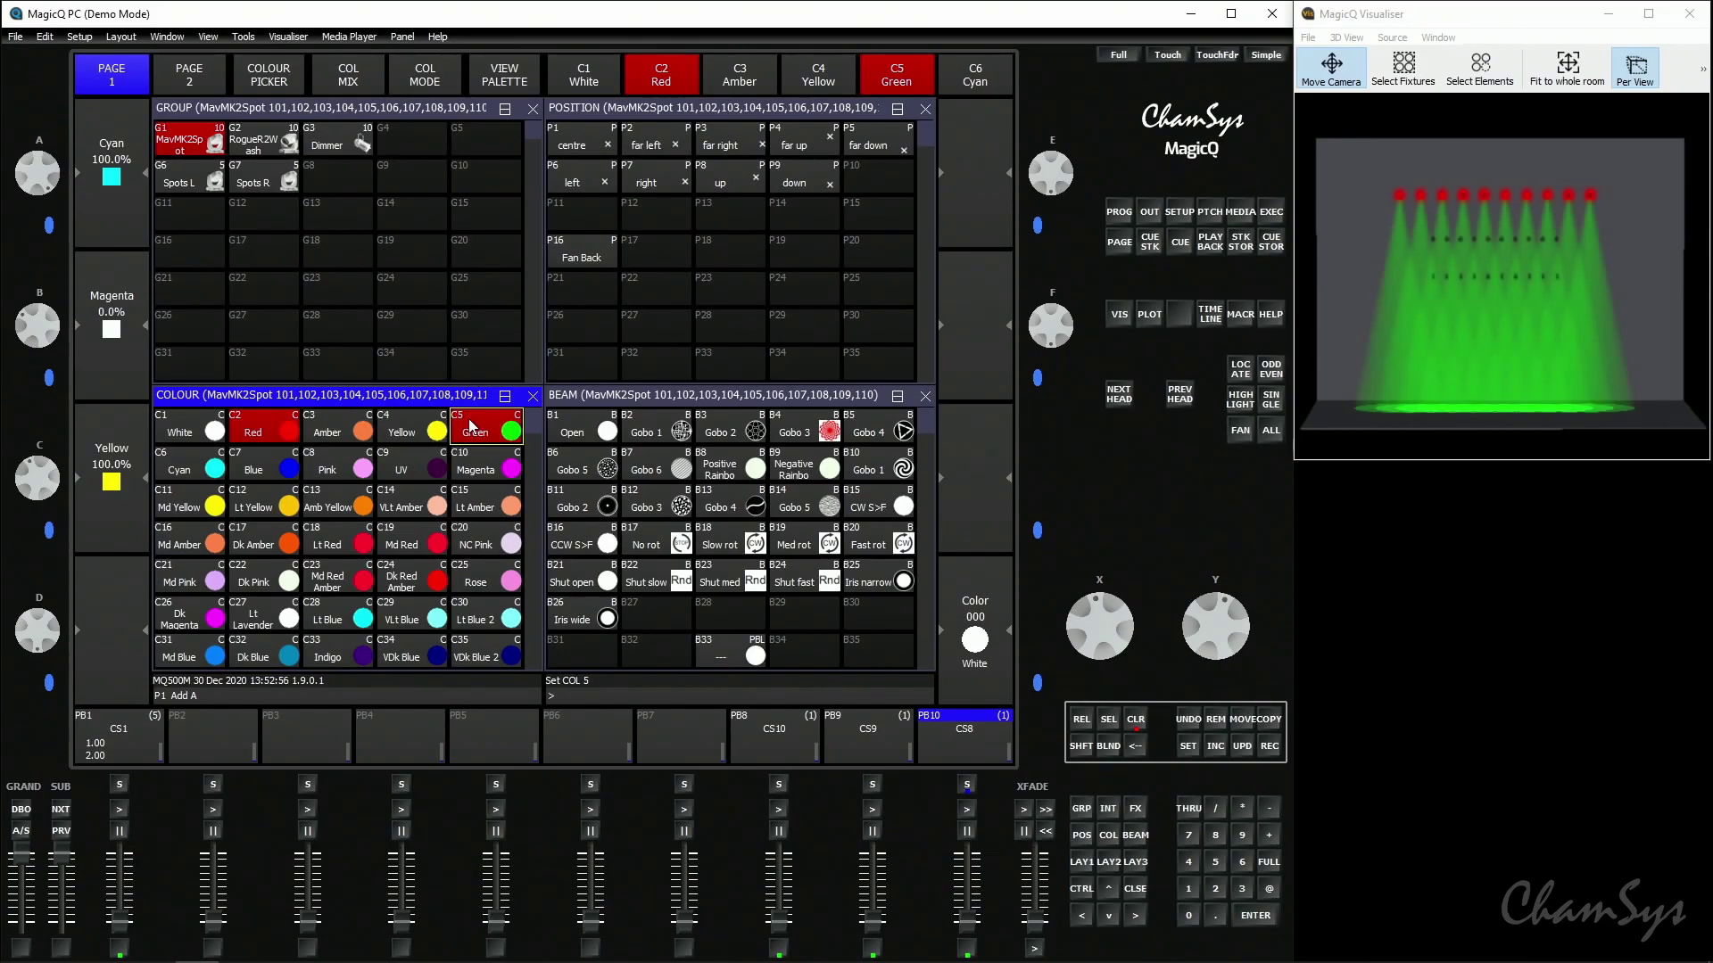
click(1241, 889)
click(587, 259)
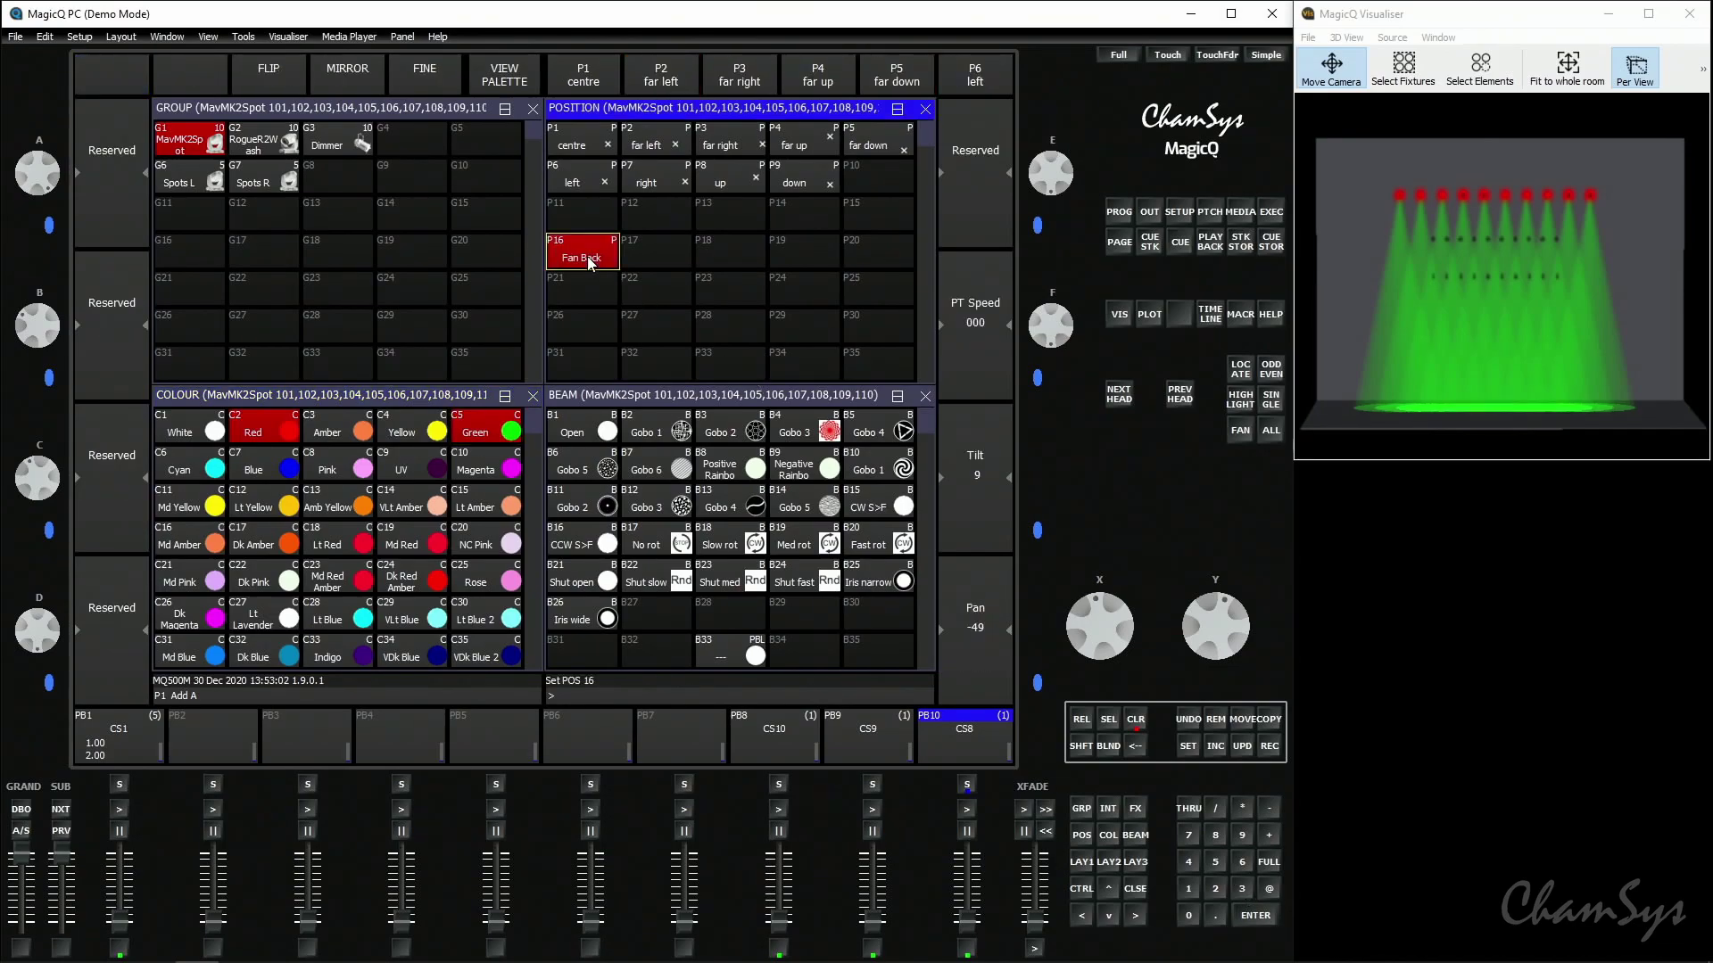